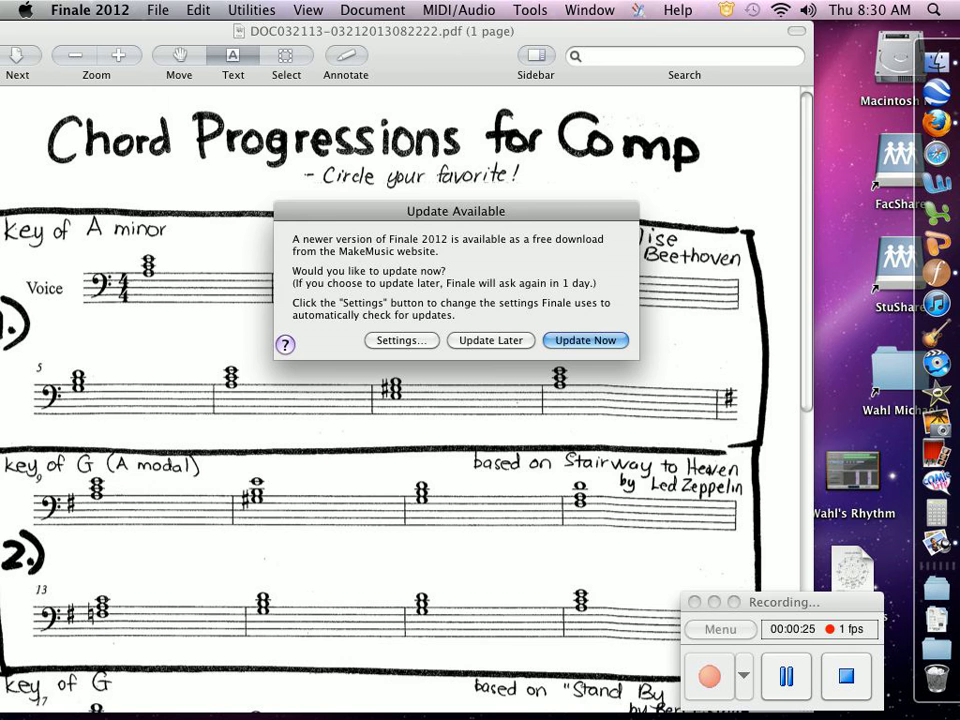
Dismiss the update notice and start the Setup Wizard, keeping the default Engraved Style and Letter portrait pages.
{"action": "key", "text": "Escape"}
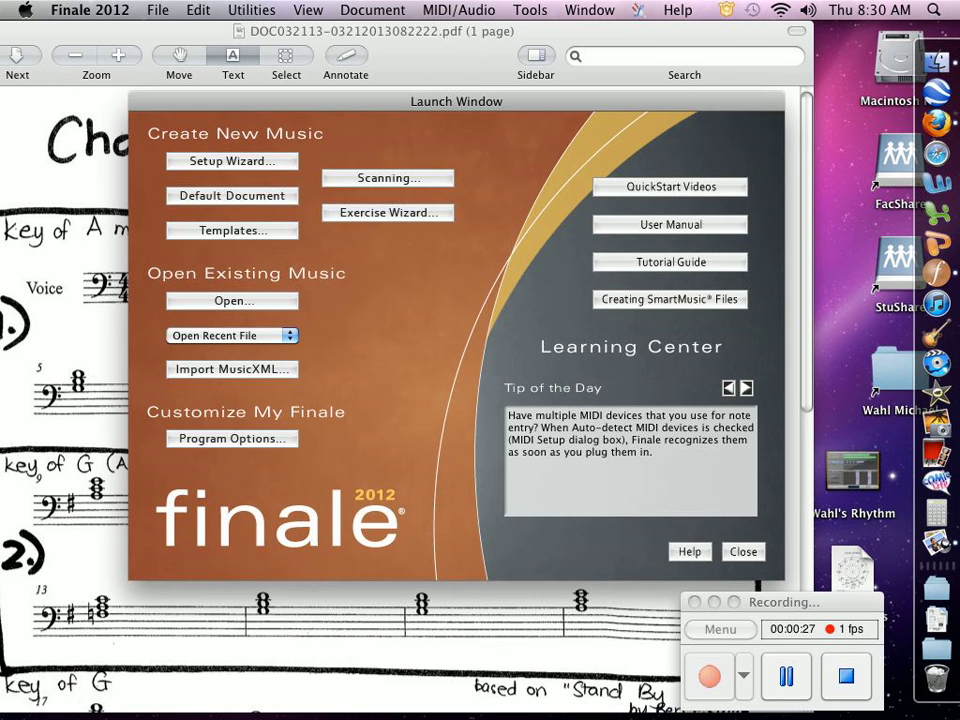
{"action": "key", "text": "Escape"}
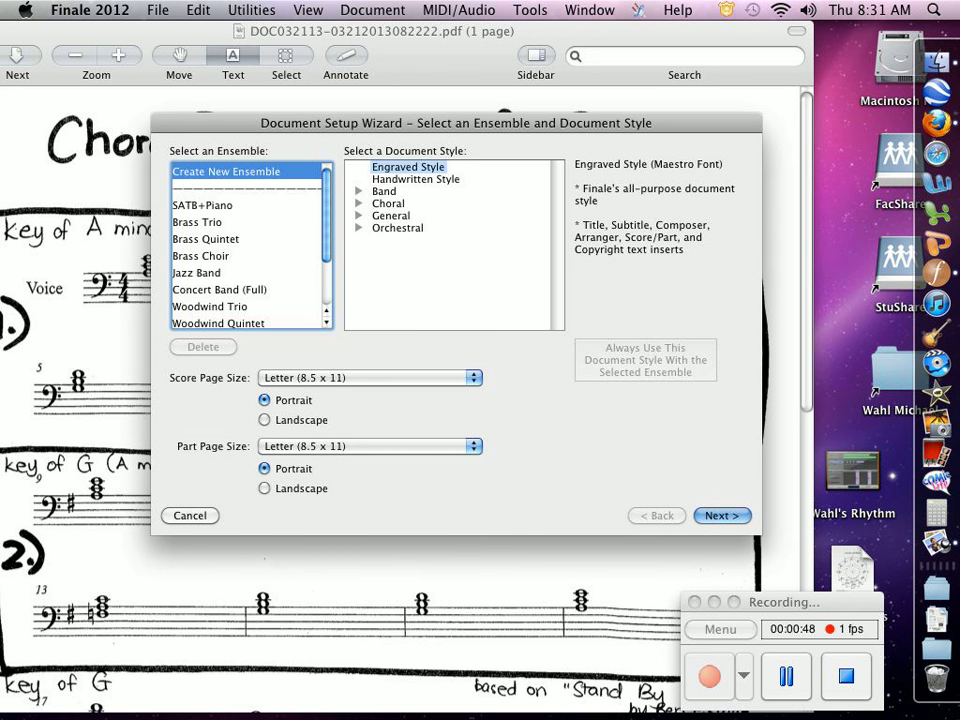
{"action": "key", "text": "Return"}
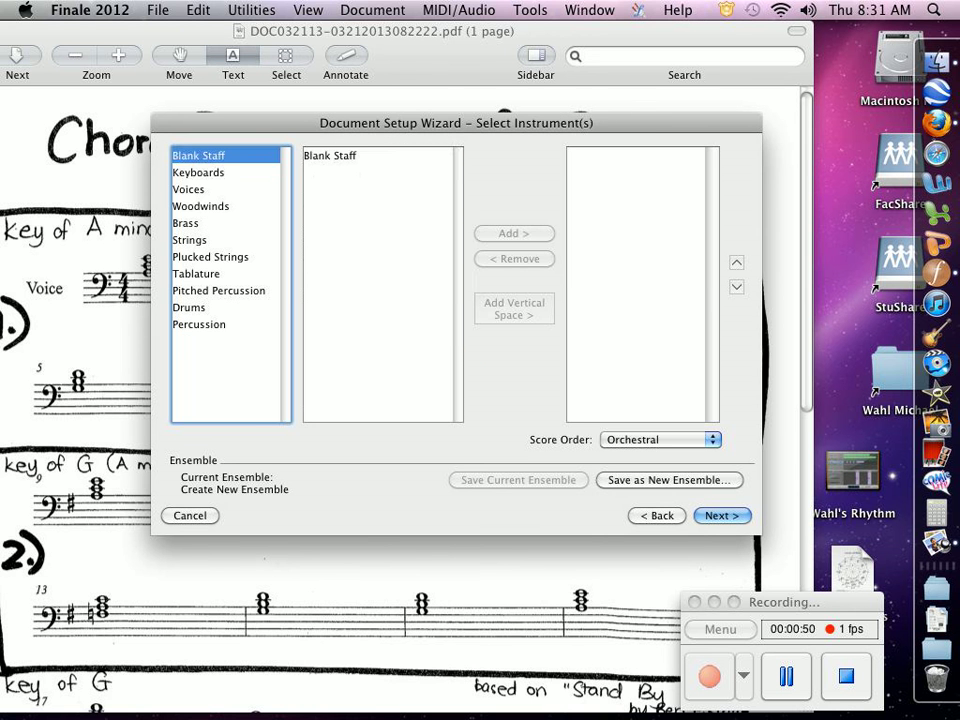
Add a Piano from the Keyboards instruments to the new score and continue.
{"action": "key", "text": "Down"}
{"action": "left_click", "coordinate": [318, 156]}
{"action": "left_click", "coordinate": [514, 234]}
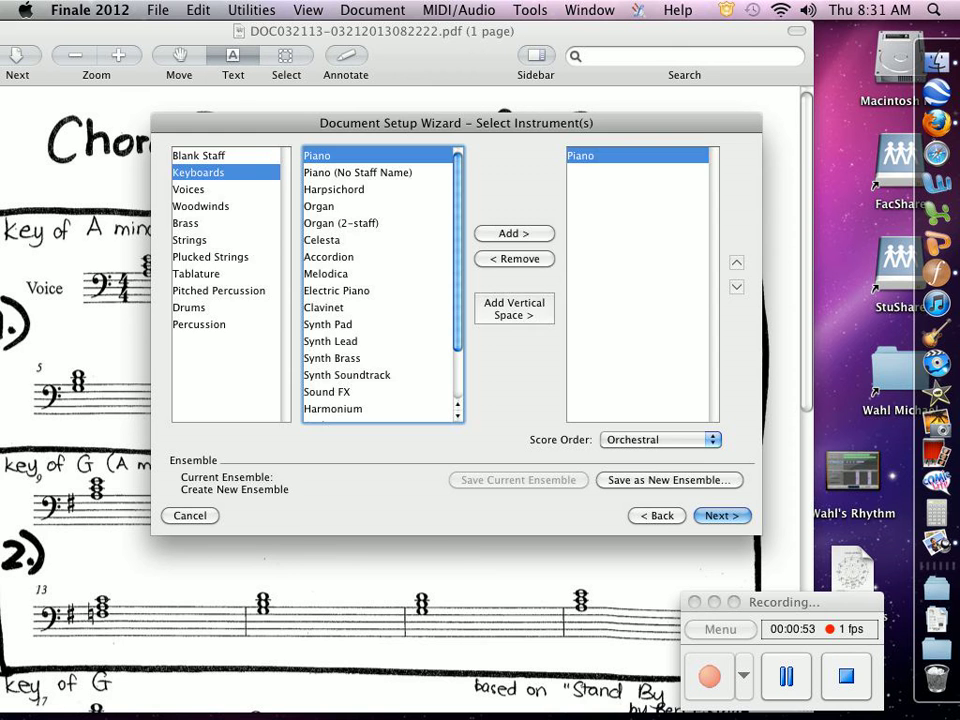
{"action": "key", "text": "Return"}
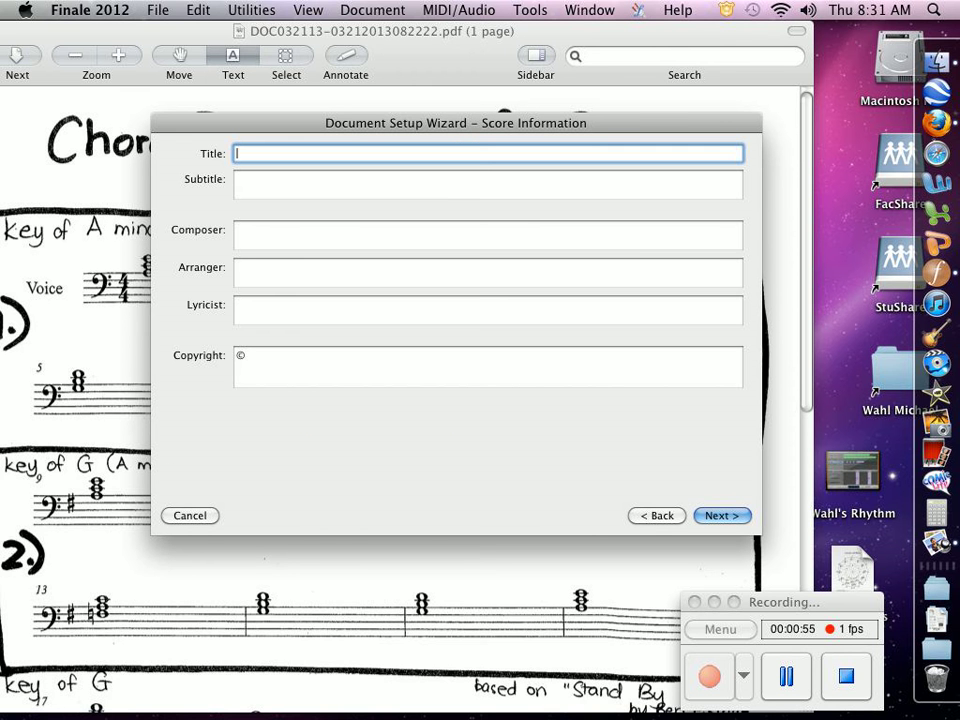
Enter the score title (the composer's name followed by "'s Masterpiece") and fill in the composer's name.
{"action": "type", "text": "M"}
{"action": "type", "text": "r."}
{"action": "type", "text": " Wal"}
{"action": "type", "text": "hl's "}
{"action": "type", "text": "Ma"}
{"action": "type", "text": "s"}
{"action": "type", "text": "ter"}
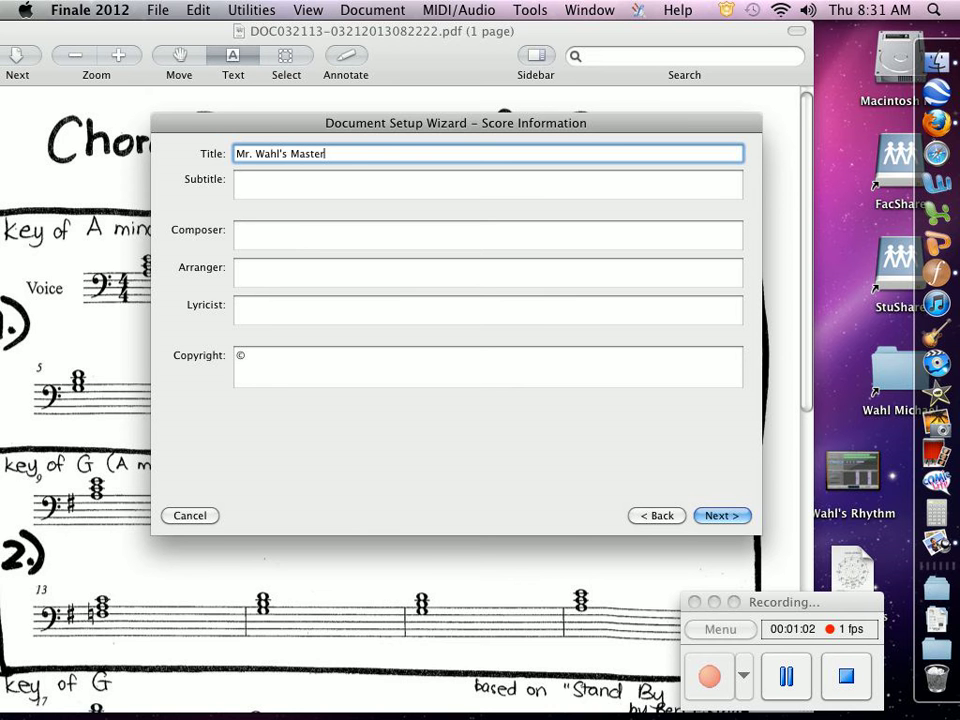
{"action": "type", "text": "piece"}
{"action": "key", "text": "Tab"}
{"action": "key", "text": "Tab"}
{"action": "type", "text": "'"}
{"action": "type", "text": "Mr"}
{"action": "type", "text": ". W"}
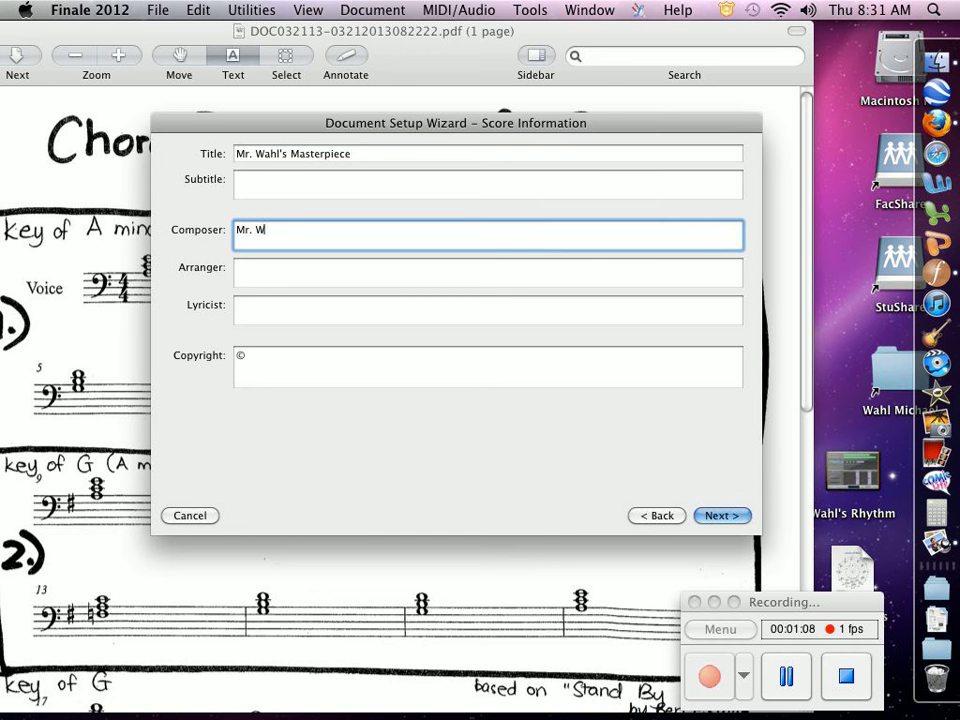
{"action": "type", "text": "ahl"}
Set the copyright line to ©2013 and continue to the score settings.
{"action": "left_click", "coordinate": [246, 356]}
{"action": "type", "text": "2-1"}
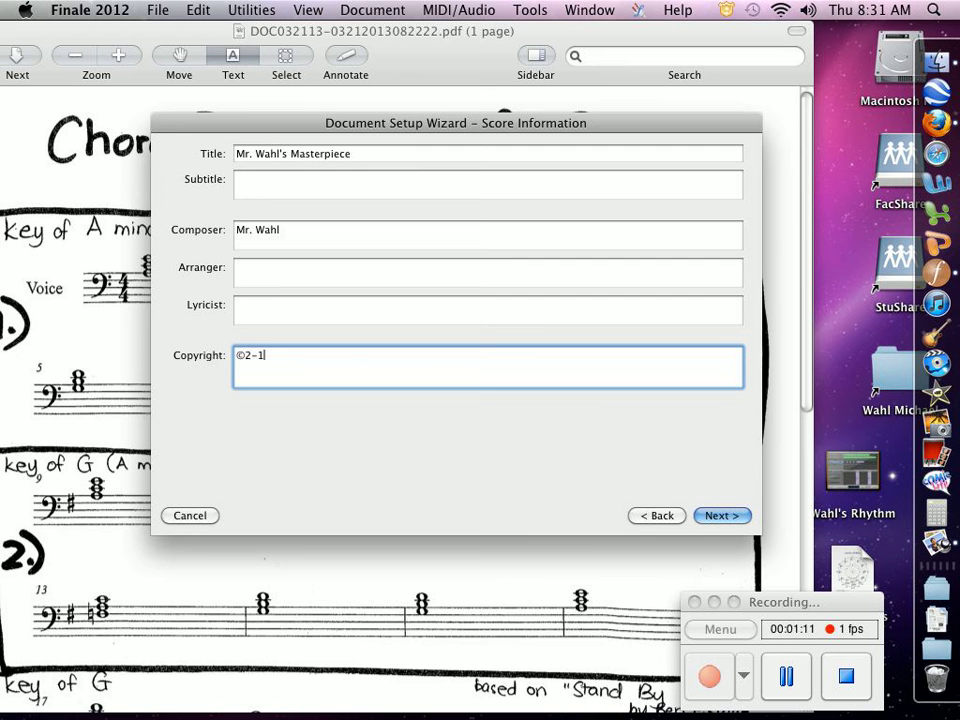
{"action": "key", "text": "BackSpace"}
{"action": "key", "text": "BackSpace"}
{"action": "type", "text": "013"}
{"action": "key", "text": "Return"}
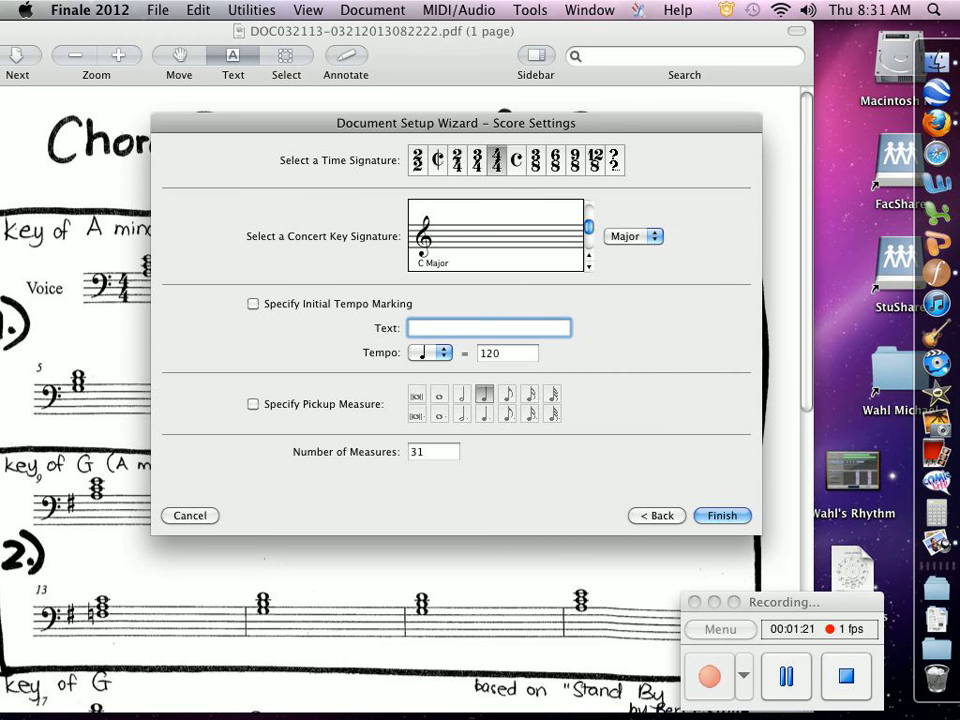
Choose a one-sharp concert key signature with 4/4 time and finish the wizard.
{"action": "left_click_drag", "start_coordinate": [450, 123], "coordinate": [796, 42]}
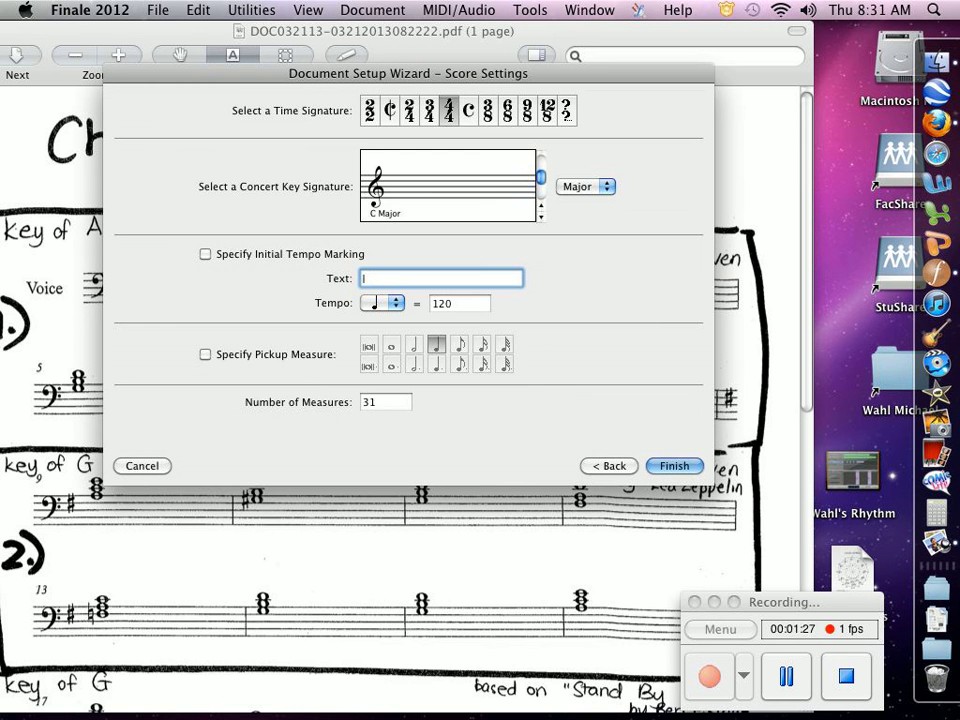
{"action": "left_click", "coordinate": [541, 205]}
{"action": "key", "text": "Return"}
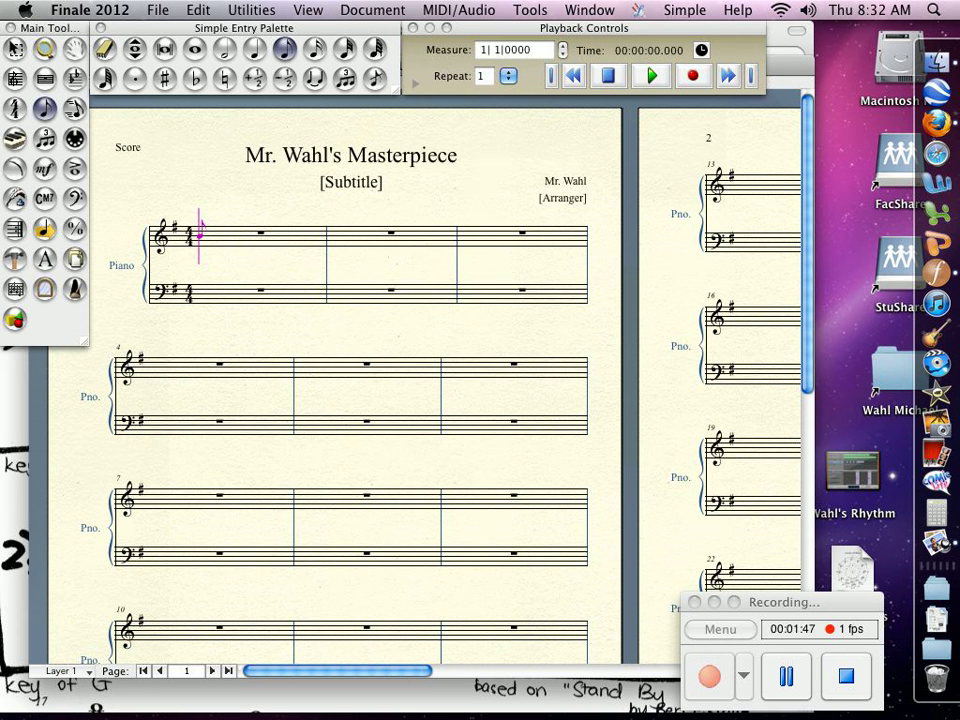
Fit measures so every system is locked at 4 measures per system.
{"action": "left_click", "coordinate": [198, 10]}
{"action": "mouse_move", "coordinate": [251, 10]}
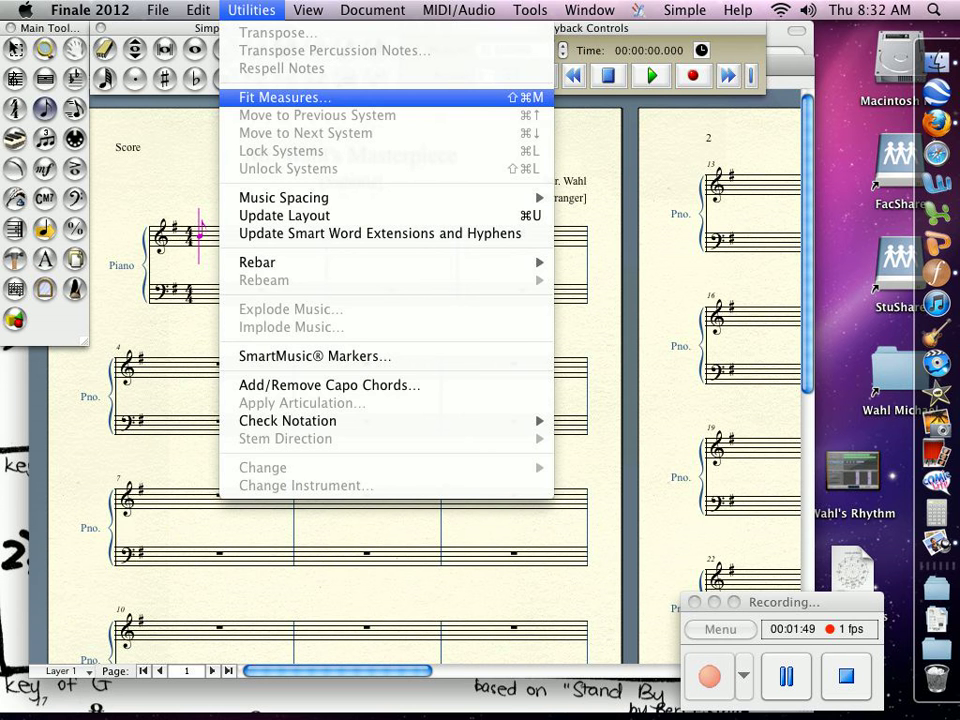
{"action": "left_click", "coordinate": [285, 97]}
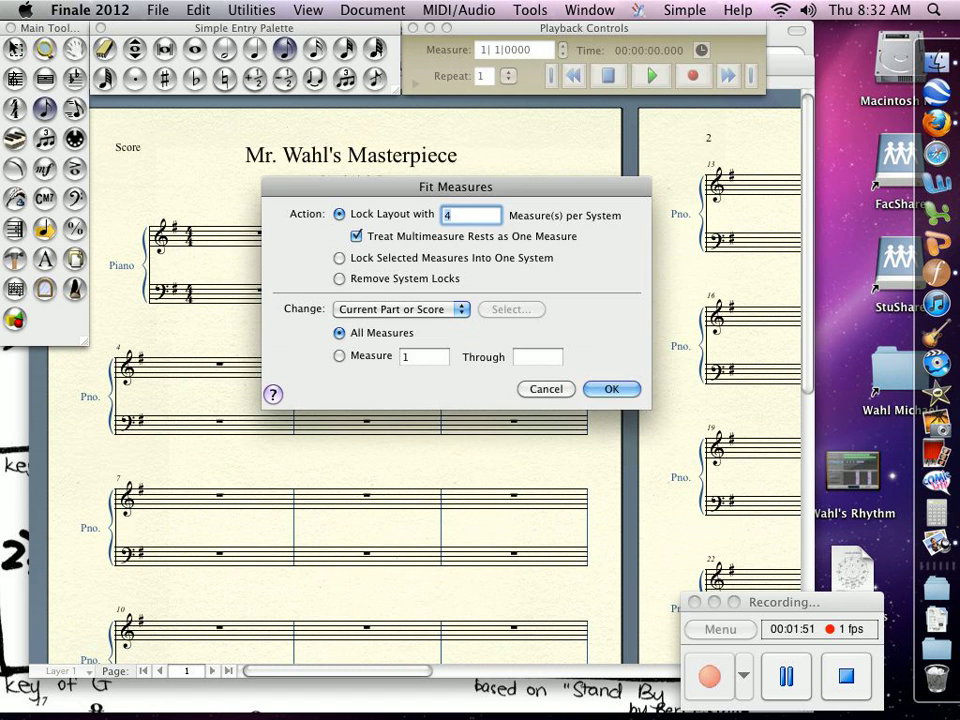
{"action": "key", "text": "Return"}
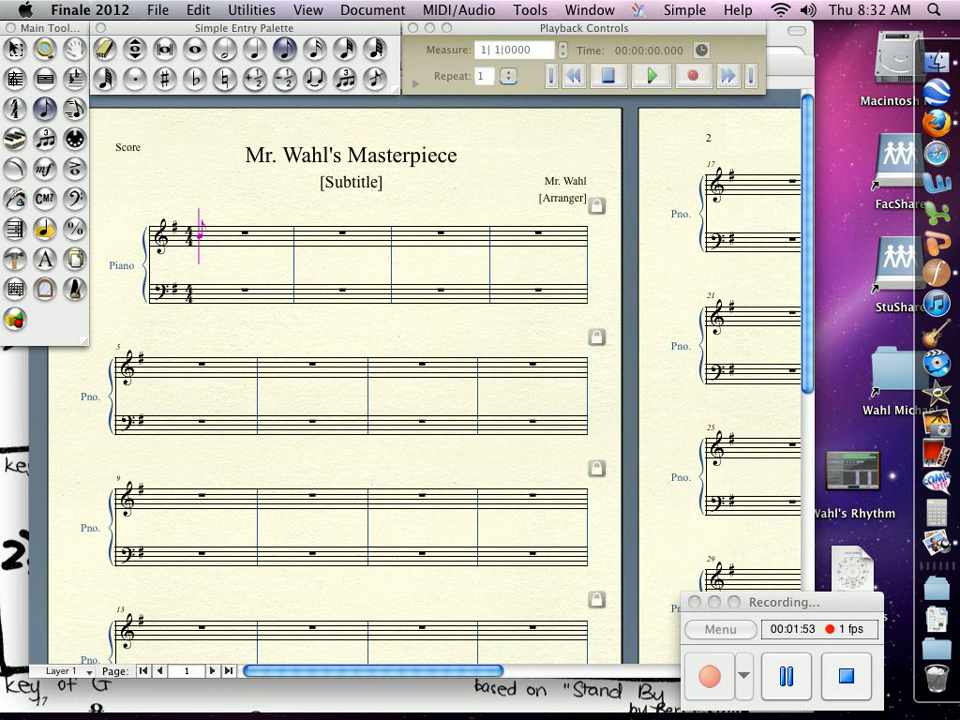
Enter the worksheet's first chord as a whole-note triad in the bass staff of measure 1.
{"action": "left_click_drag", "start_coordinate": [778, 63], "coordinate": [957, 105]}
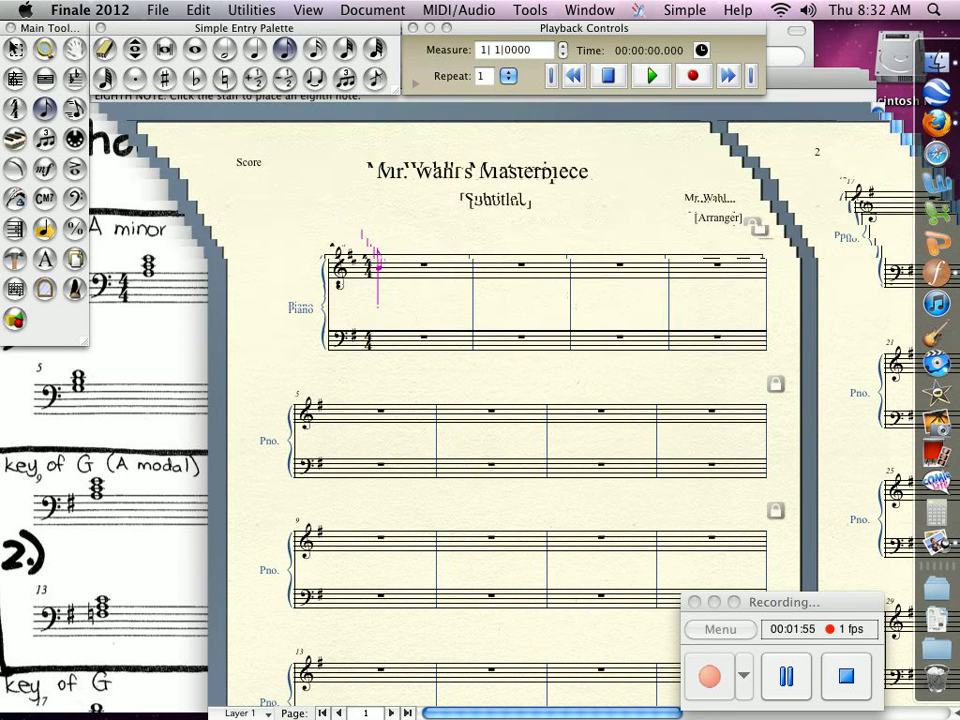
{"action": "left_click_drag", "start_coordinate": [650, 108], "coordinate": [898, 87]}
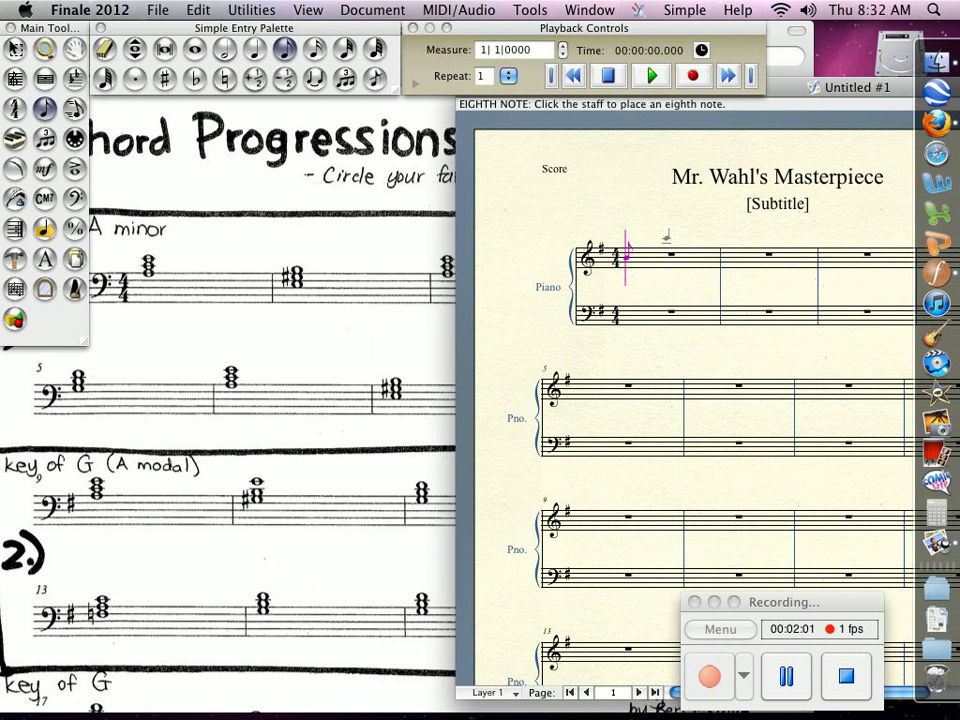
{"action": "key", "text": "super+m"}
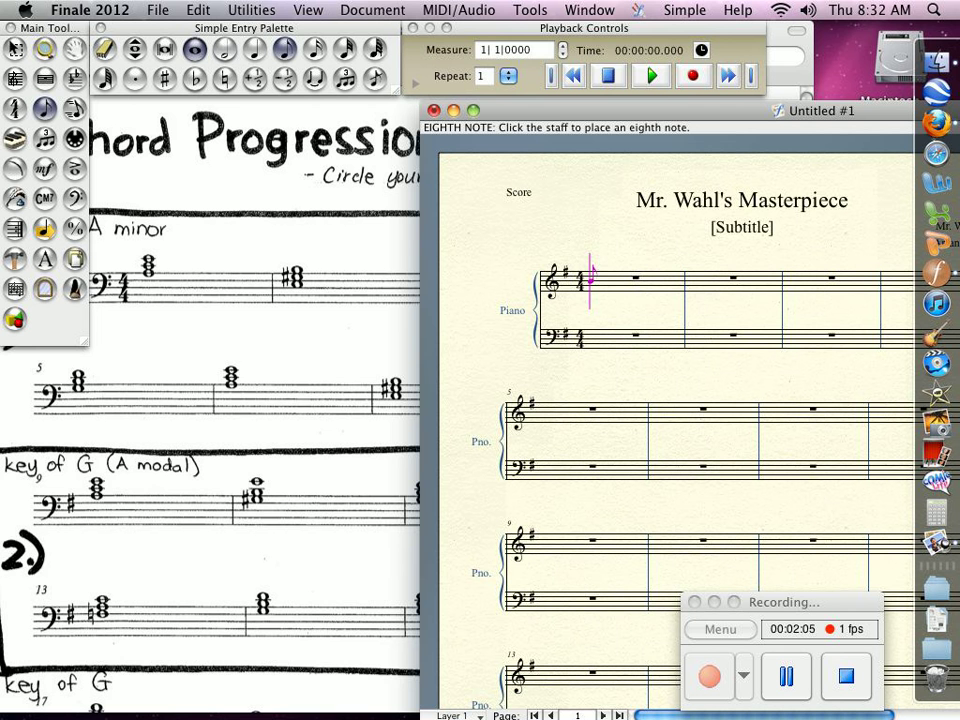
{"action": "left_click", "coordinate": [195, 49]}
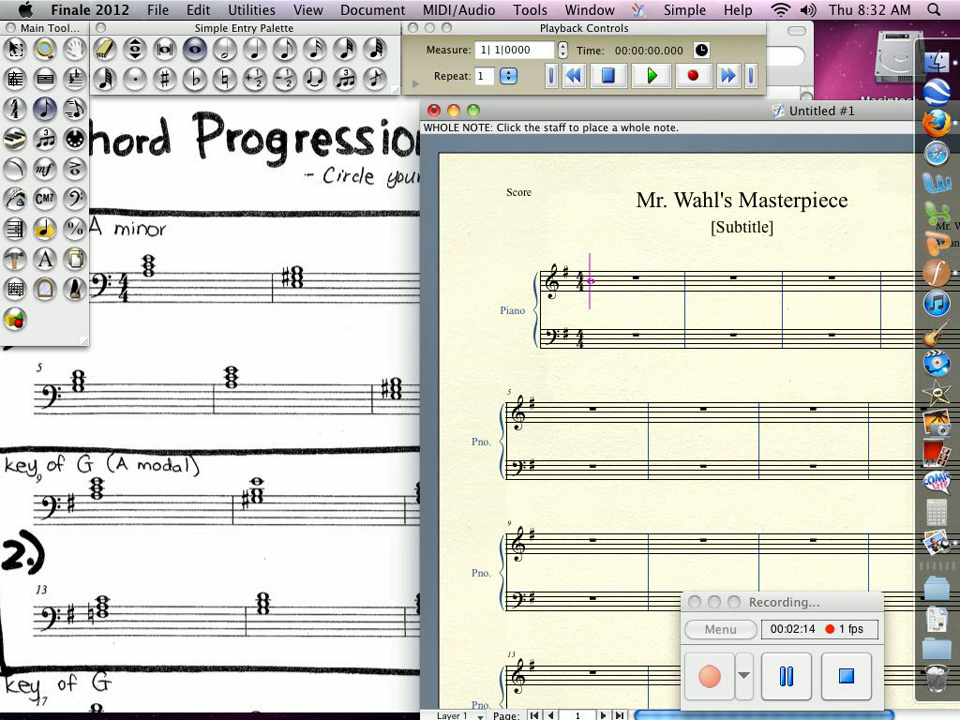
{"action": "left_click", "coordinate": [597, 328]}
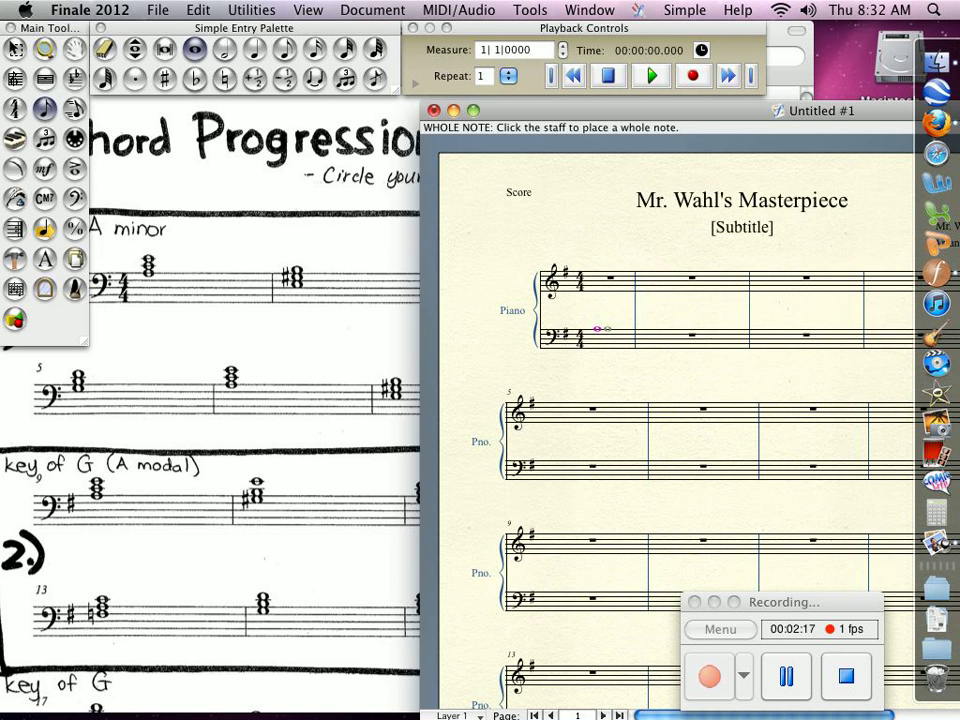
{"action": "left_click", "coordinate": [598, 324]}
{"action": "left_click", "coordinate": [598, 318]}
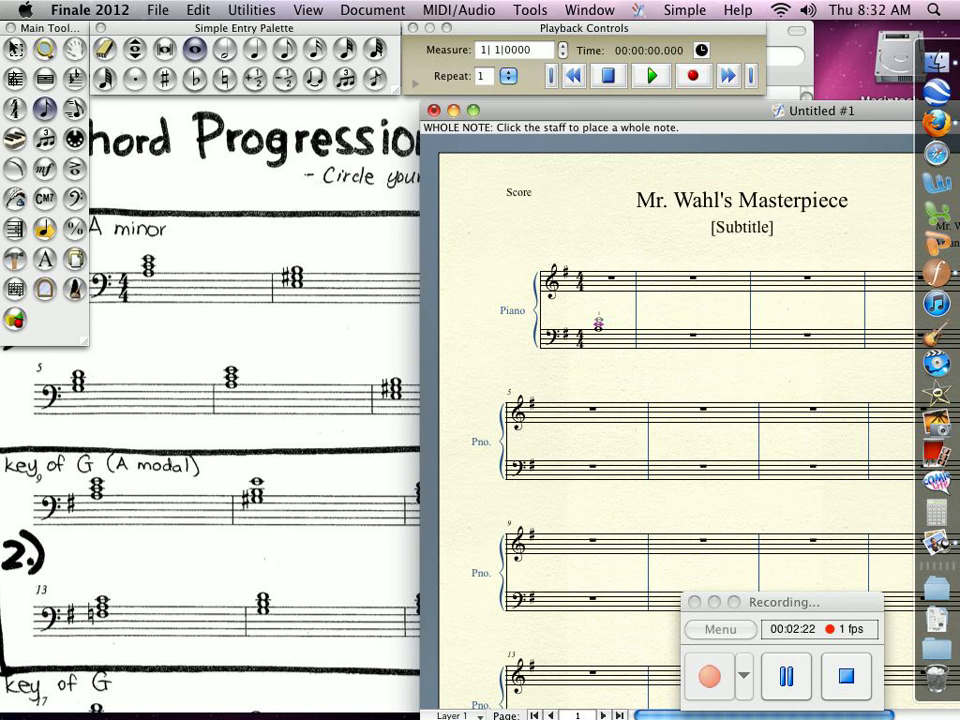
Enter the sharped second chord as a whole-note triad in the bass staff of measure 2.
{"action": "left_click_drag", "start_coordinate": [660, 111], "coordinate": [638, 107]}
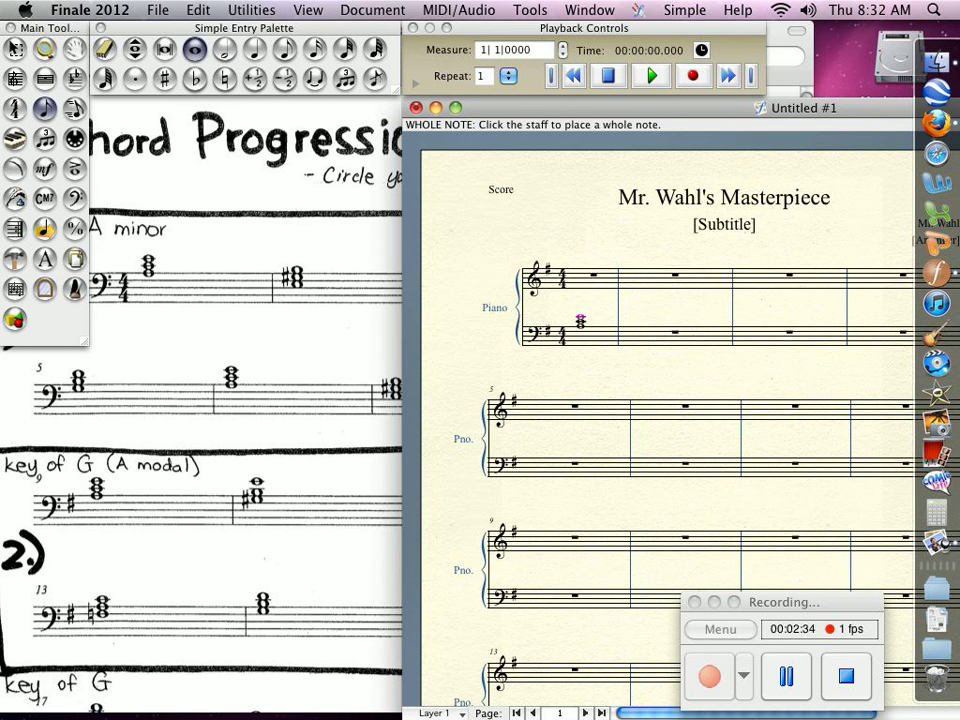
{"action": "left_click", "coordinate": [165, 79]}
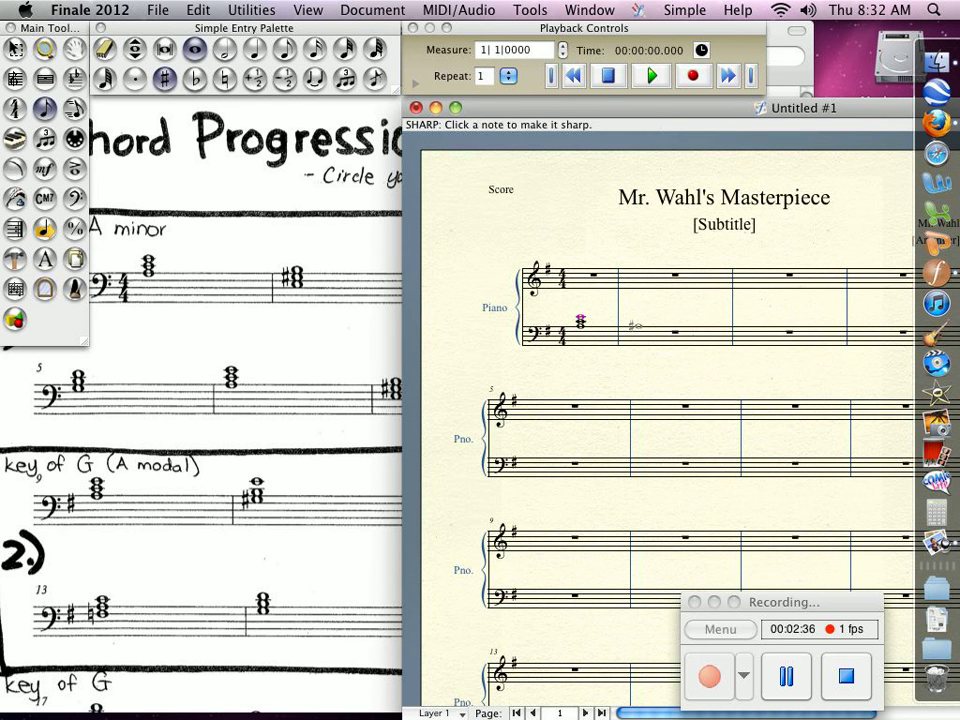
{"action": "left_click", "coordinate": [634, 328]}
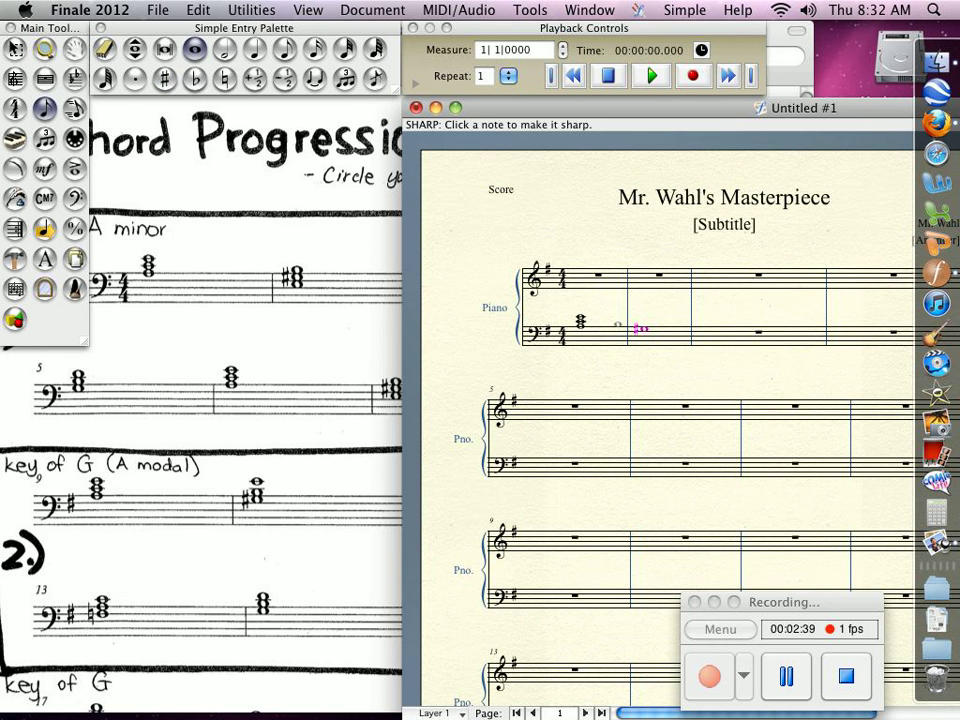
{"action": "left_click", "coordinate": [642, 321]}
{"action": "left_click", "coordinate": [643, 316]}
{"action": "left_click", "coordinate": [643, 313]}
{"action": "left_click", "coordinate": [644, 317]}
Enter the third chord as a whole-note triad in the bass staff of measure 3.
{"action": "left_click", "coordinate": [308, 10]}
{"action": "mouse_move", "coordinate": [330, 115]}
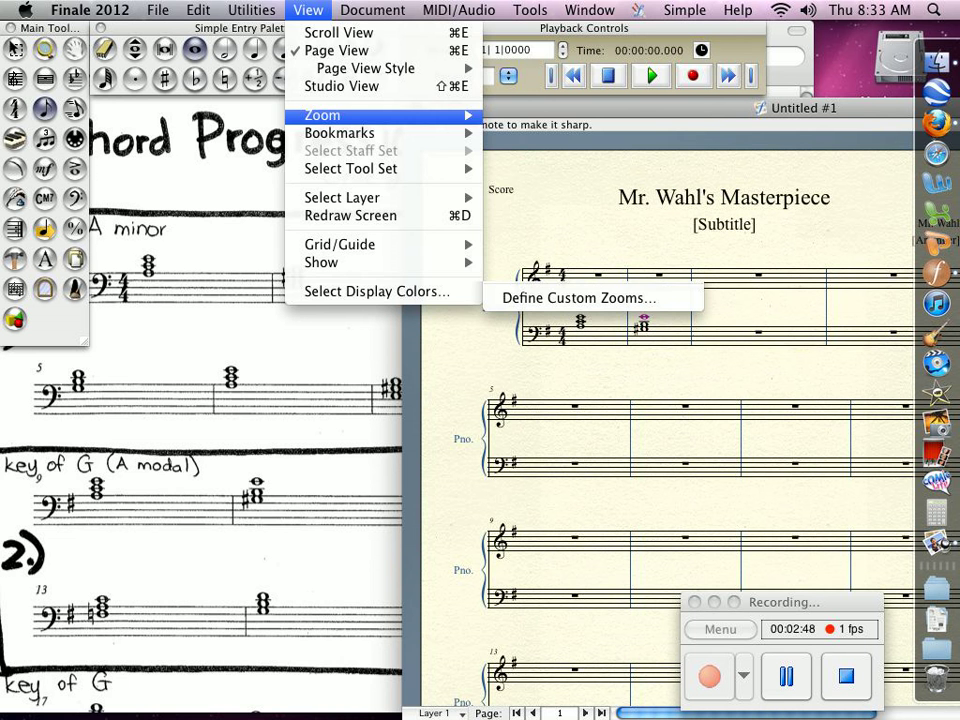
{"action": "left_click", "coordinate": [530, 115]}
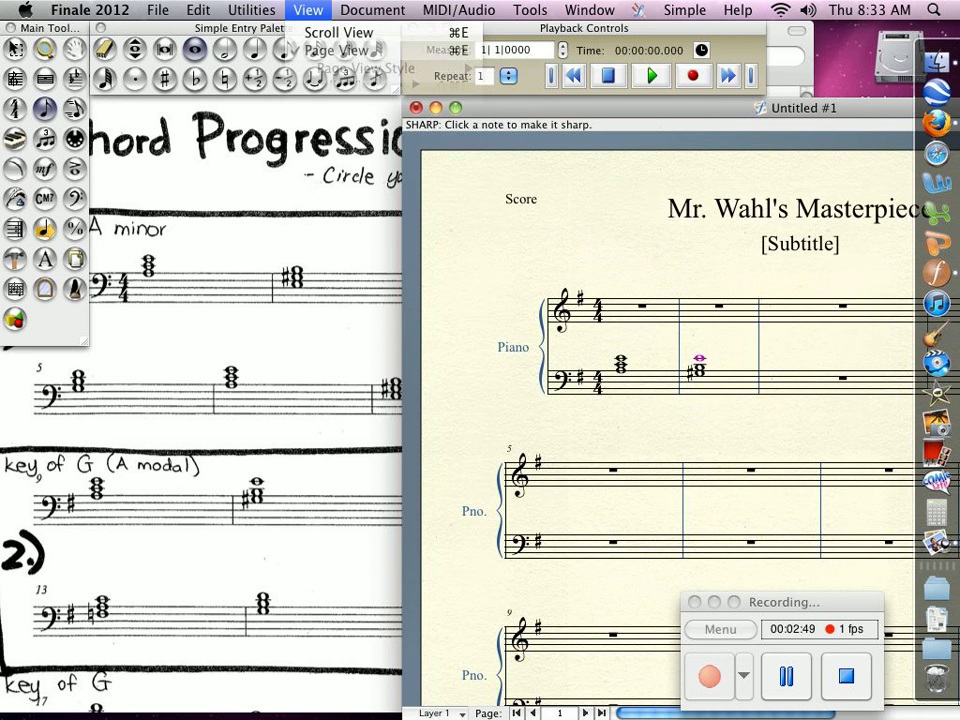
{"action": "left_click_drag", "start_coordinate": [640, 108], "coordinate": [721, 114]}
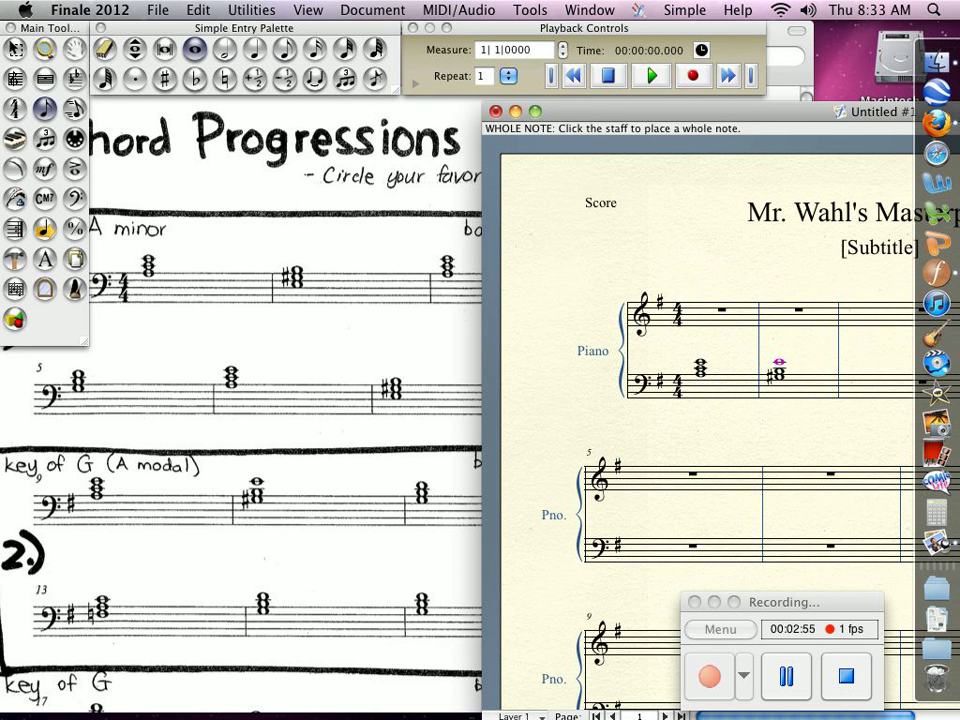
{"action": "left_click_drag", "start_coordinate": [720, 112], "coordinate": [130, 105]}
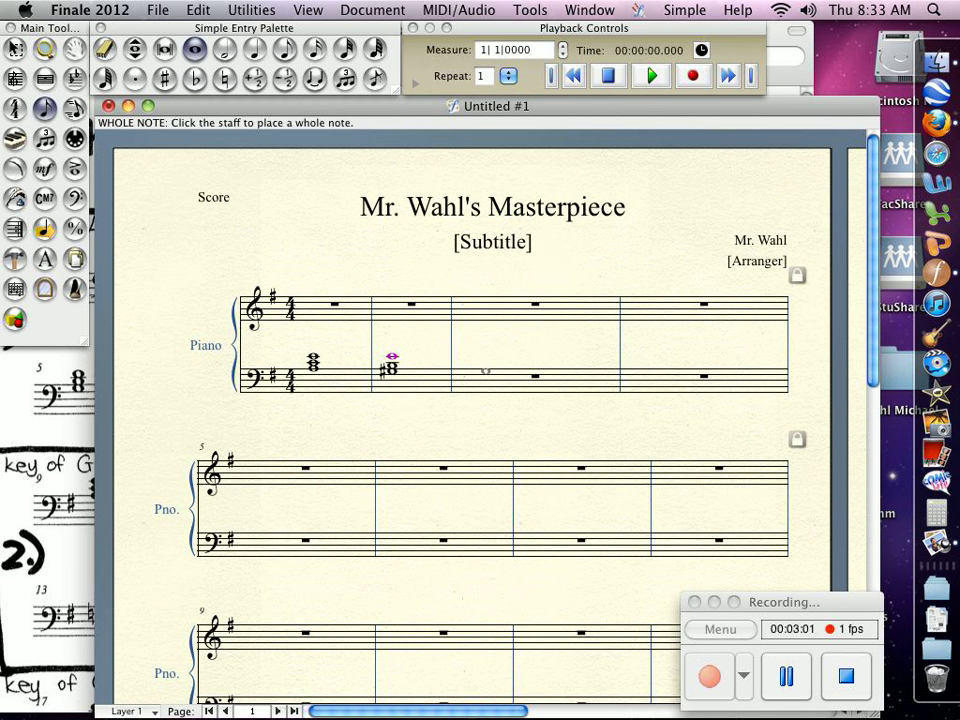
{"action": "left_click", "coordinate": [484, 371]}
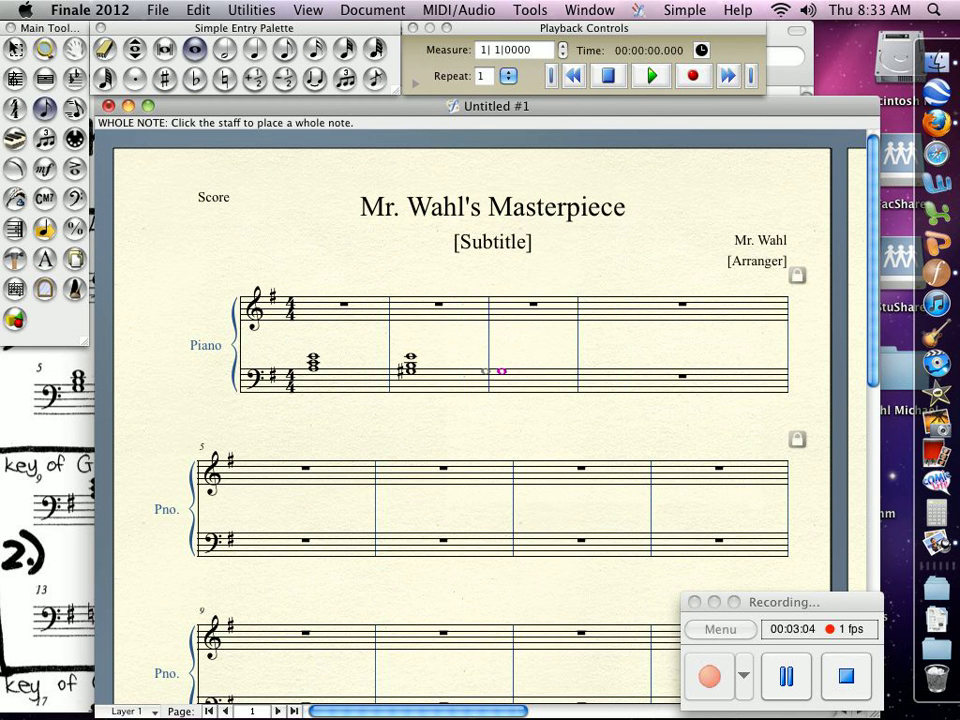
{"action": "left_click", "coordinate": [501, 365]}
{"action": "left_click", "coordinate": [501, 359]}
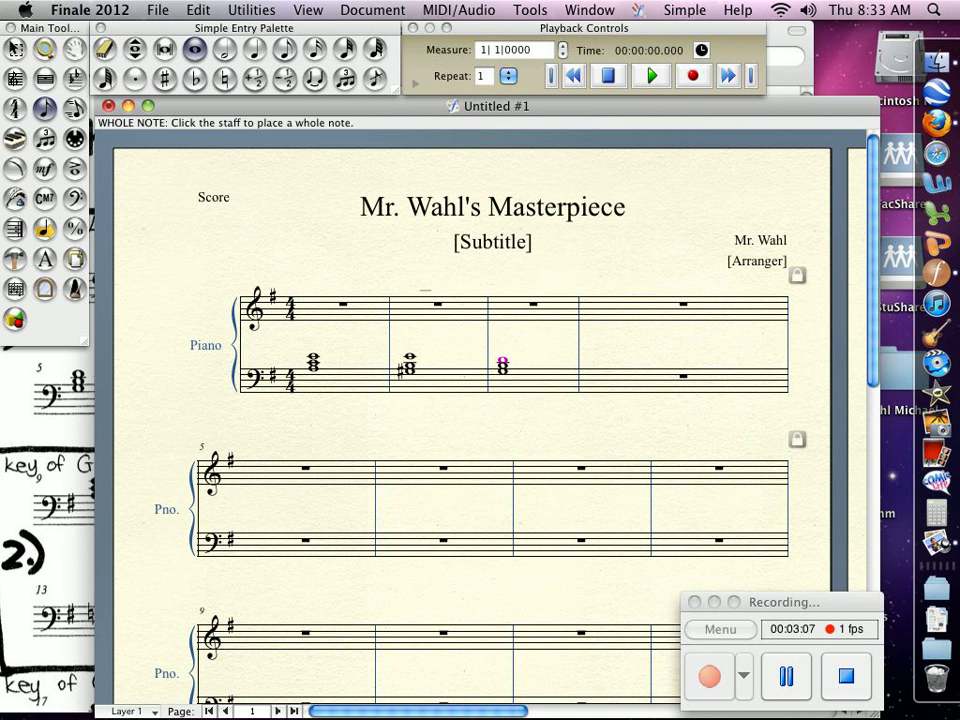
Enter the fourth chord as a whole-note triad in the bass staff of measure 4.
{"action": "left_click", "coordinate": [255, 79]}
{"action": "left_click", "coordinate": [255, 79]}
{"action": "left_click_drag", "start_coordinate": [275, 106], "coordinate": [855, 217]}
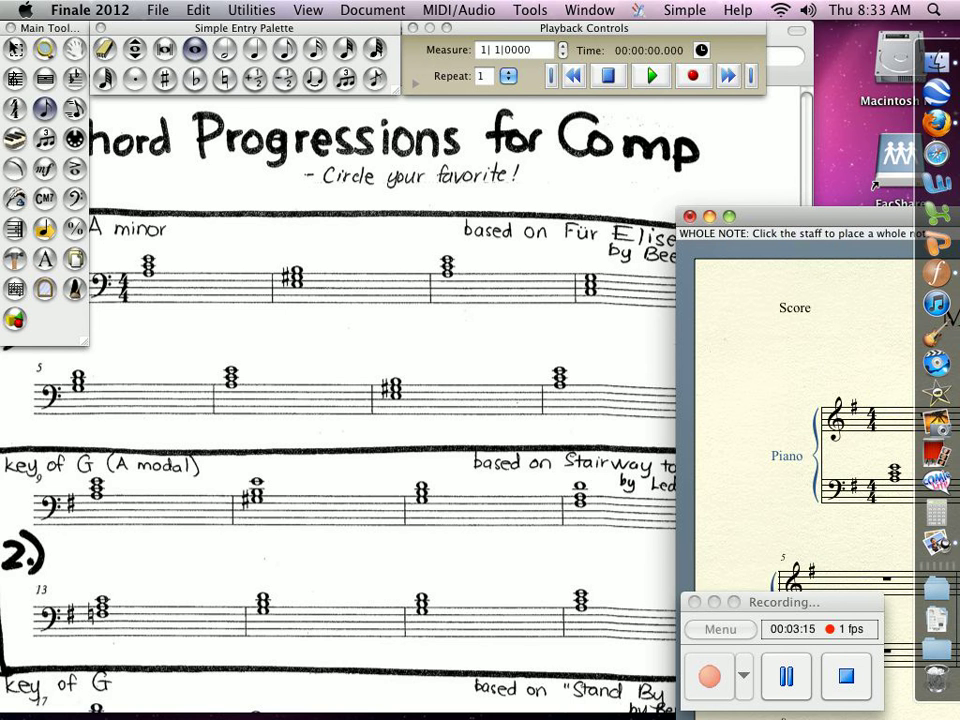
{"action": "left_click_drag", "start_coordinate": [810, 216], "coordinate": [218, 62]}
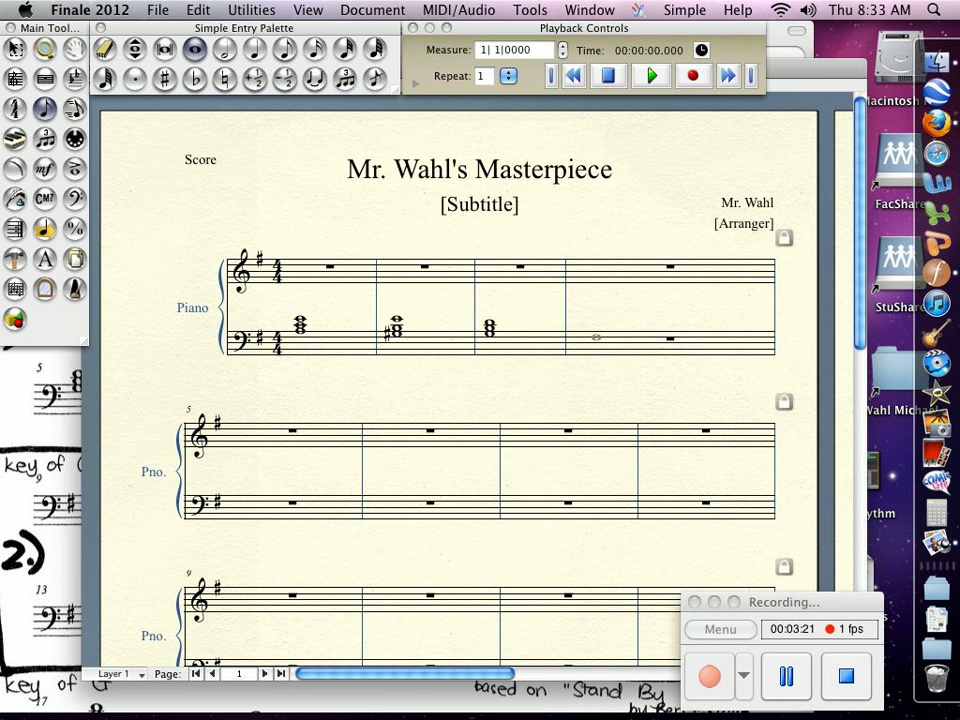
{"action": "left_click", "coordinate": [596, 337]}
{"action": "left_click", "coordinate": [668, 329]}
{"action": "left_click", "coordinate": [670, 322]}
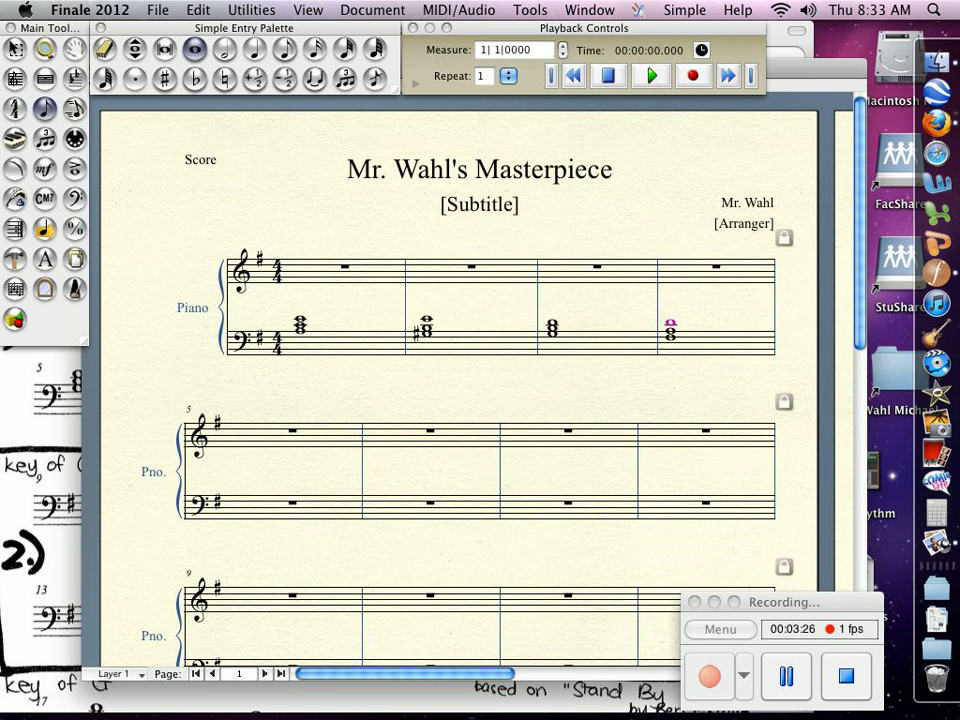
Enter the fifth chord as a whole-note triad with a natural sign in the bass staff of measure 5.
{"action": "key", "text": "super+m"}
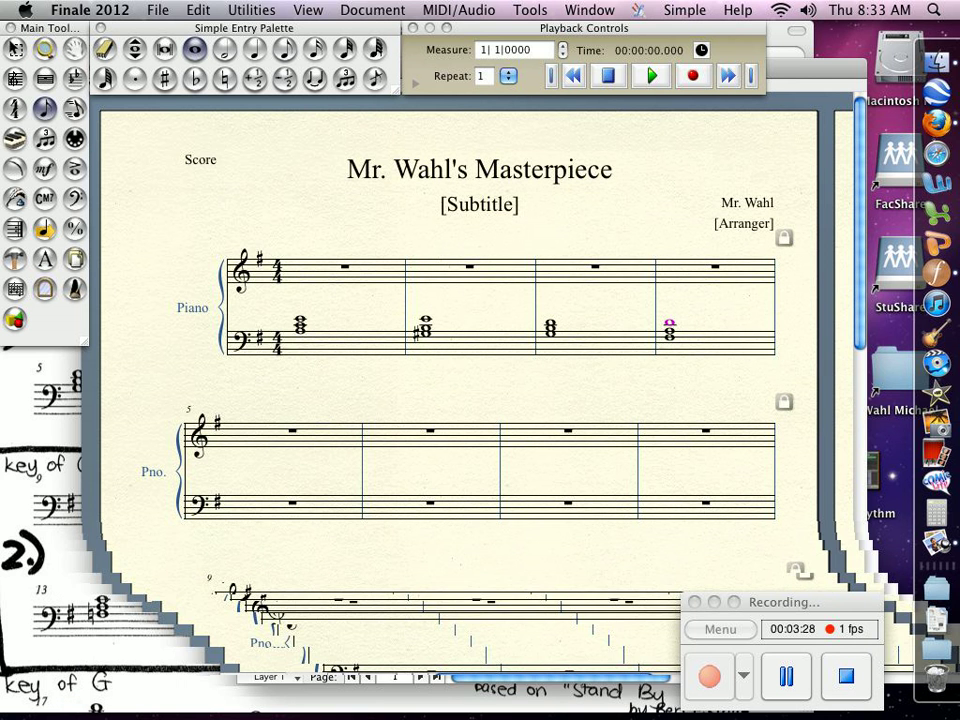
{"action": "left_click_drag", "start_coordinate": [775, 68], "coordinate": [955, 56]}
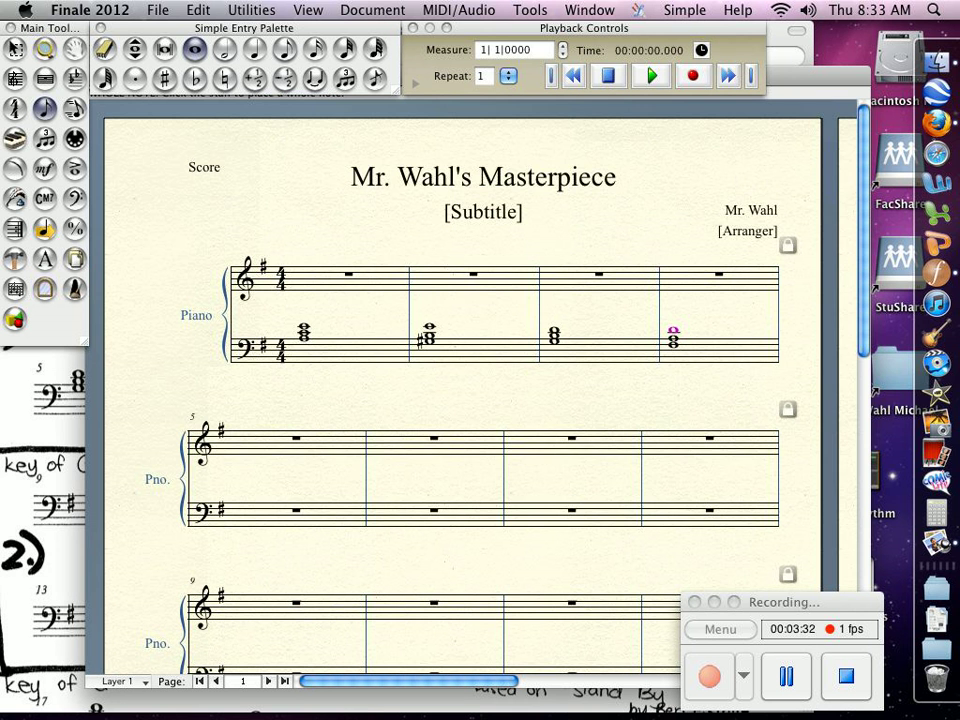
{"action": "left_click", "coordinate": [225, 78]}
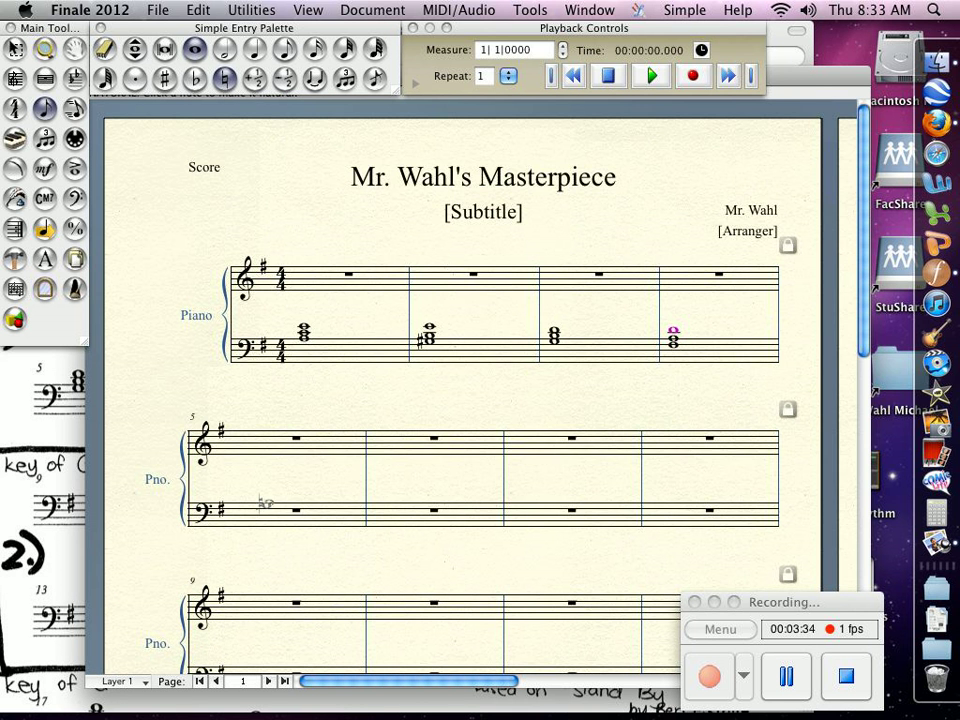
{"action": "left_click", "coordinate": [262, 505]}
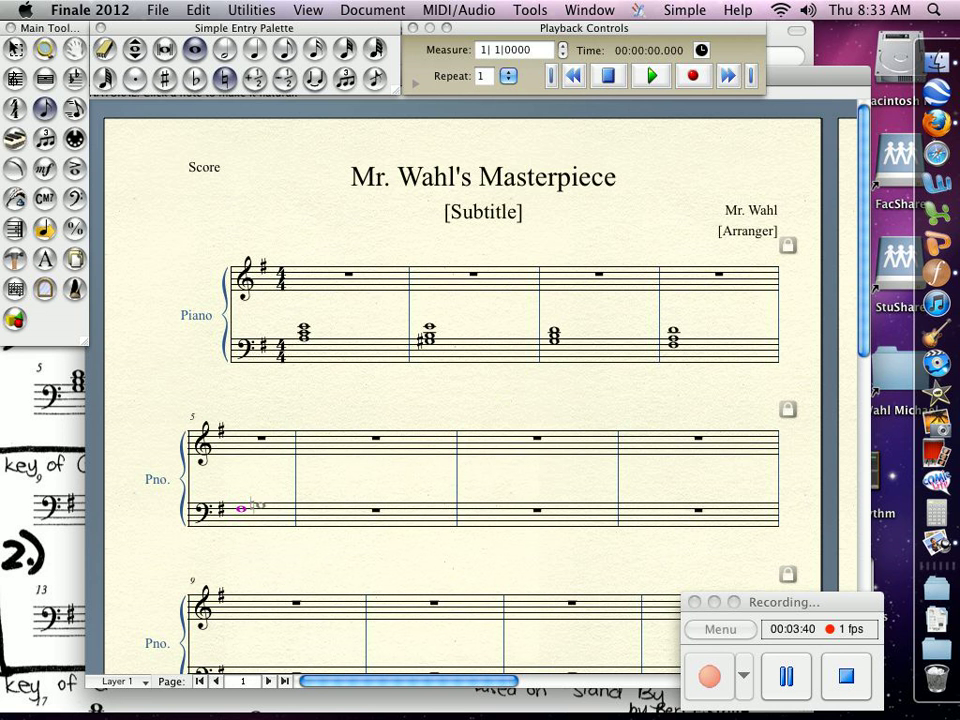
{"action": "left_click", "coordinate": [241, 510]}
{"action": "left_click", "coordinate": [240, 509]}
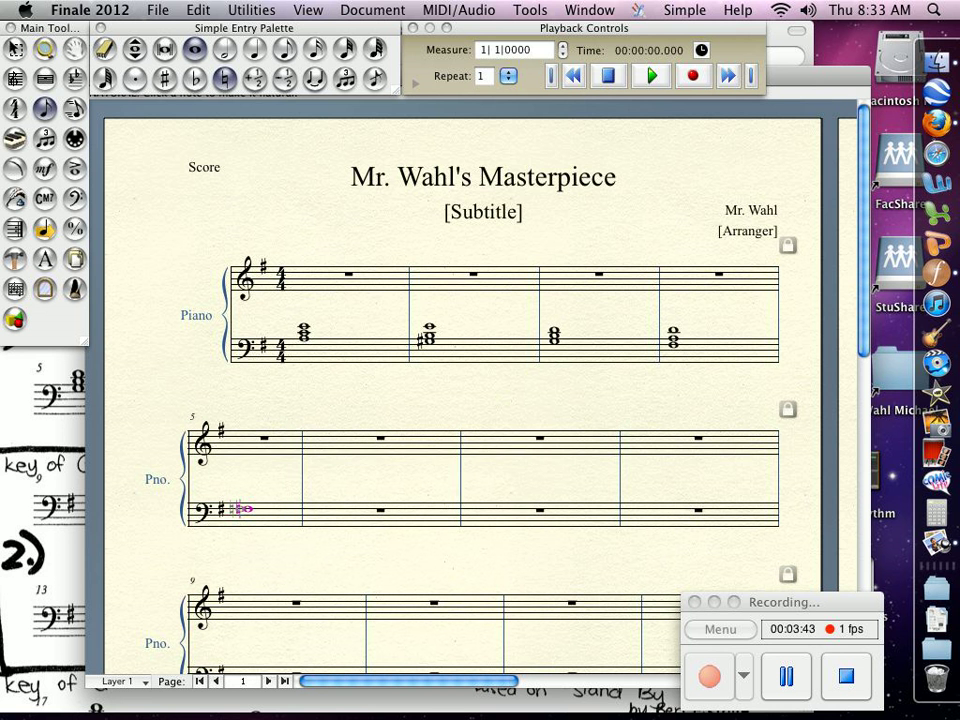
{"action": "left_click", "coordinate": [246, 503]}
{"action": "left_click", "coordinate": [247, 497]}
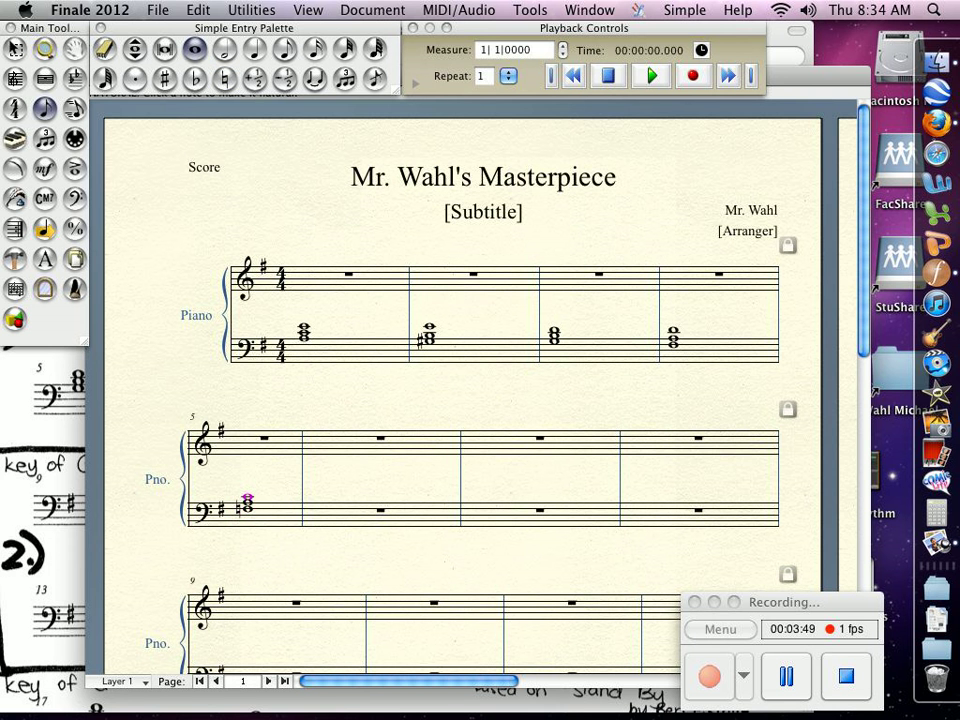
Compare with the worksheet and enter the next three whole-note triads in the bass staff of measures 6, 7 and 8.
{"action": "left_click_drag", "start_coordinate": [790, 78], "coordinate": [959, 133]}
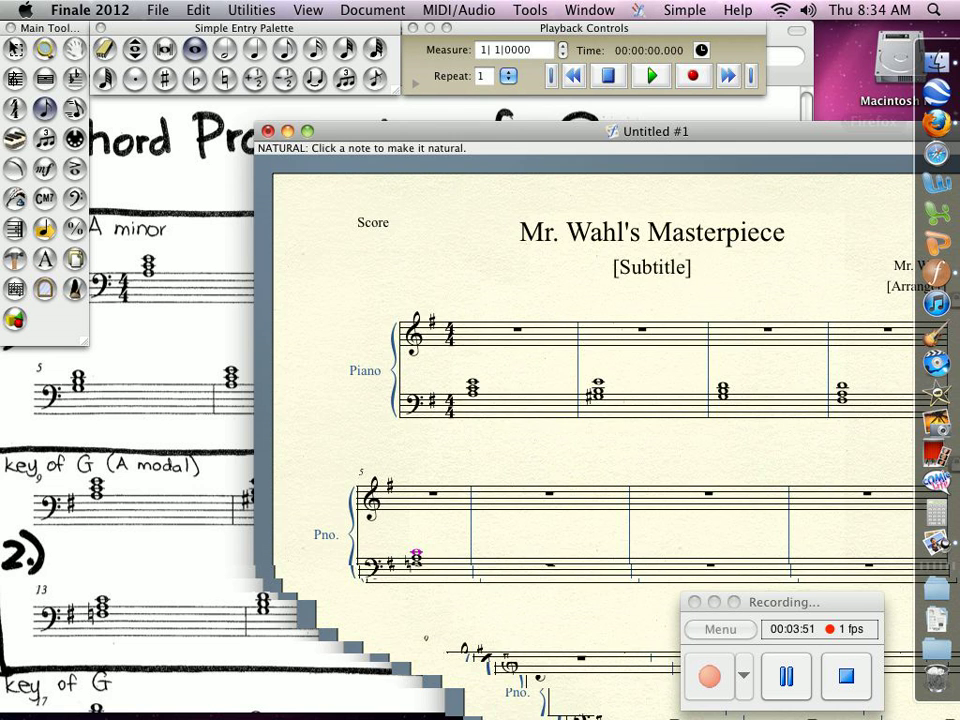
{"action": "left_click_drag", "start_coordinate": [700, 131], "coordinate": [933, 111]}
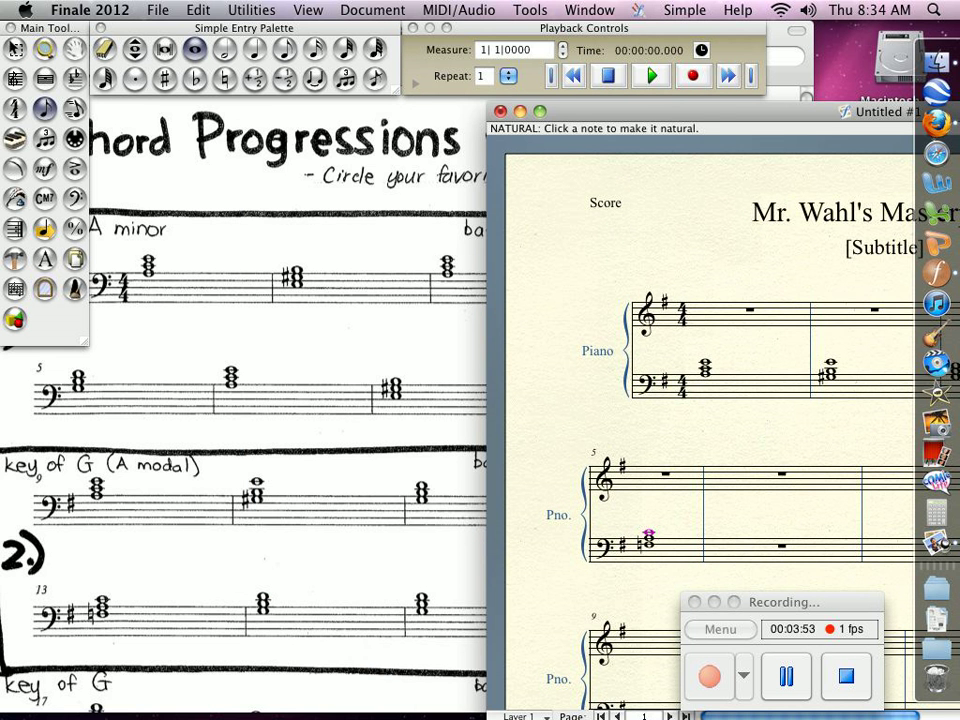
{"action": "left_click_drag", "start_coordinate": [860, 111], "coordinate": [274, 46]}
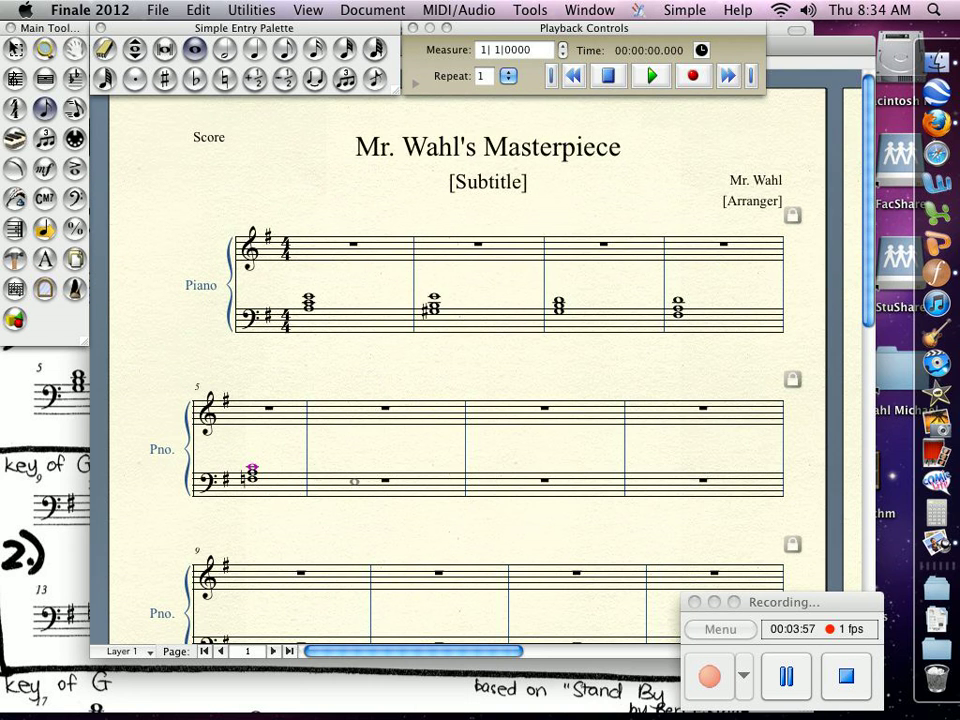
{"action": "left_click", "coordinate": [355, 476]}
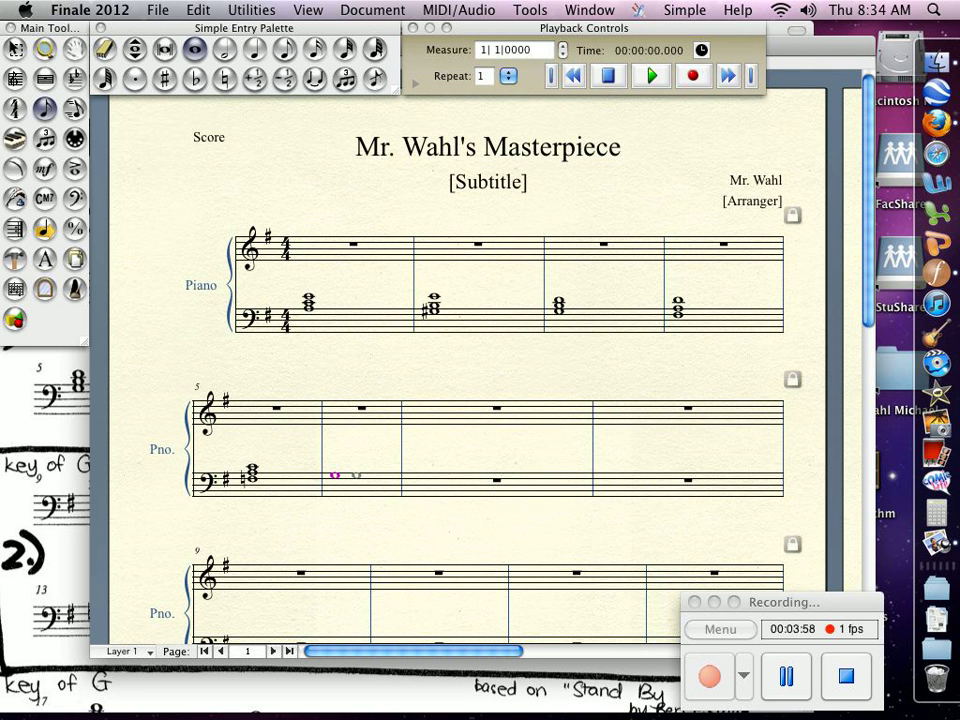
{"action": "left_click", "coordinate": [355, 469]}
{"action": "left_click", "coordinate": [336, 464]}
{"action": "left_click", "coordinate": [437, 471]}
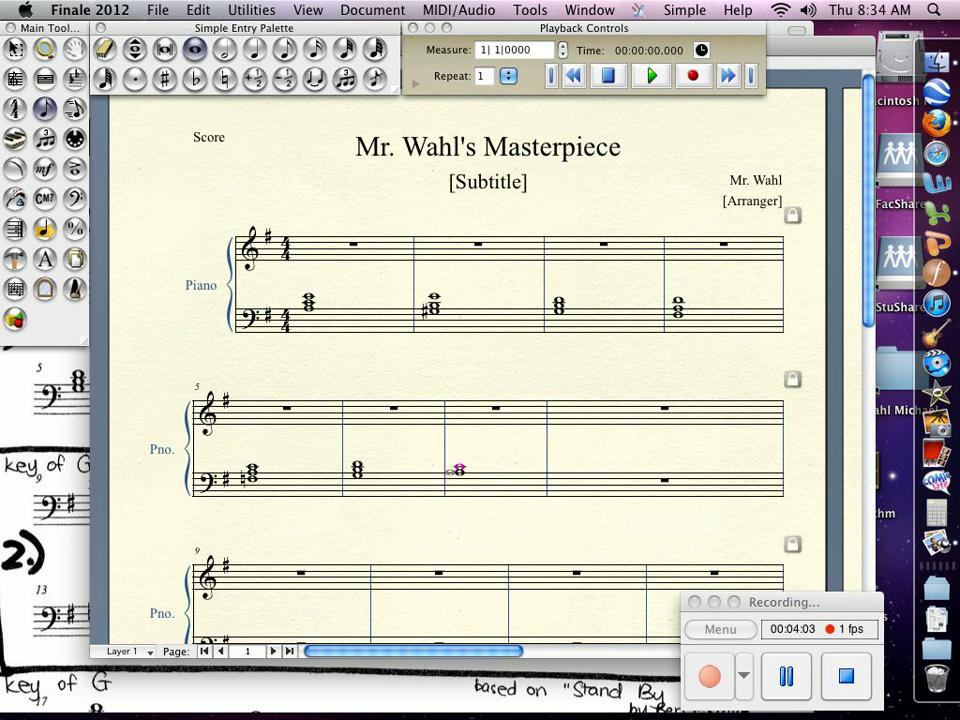
{"action": "left_click", "coordinate": [457, 463]}
{"action": "left_click", "coordinate": [588, 475]}
{"action": "left_click", "coordinate": [663, 464]}
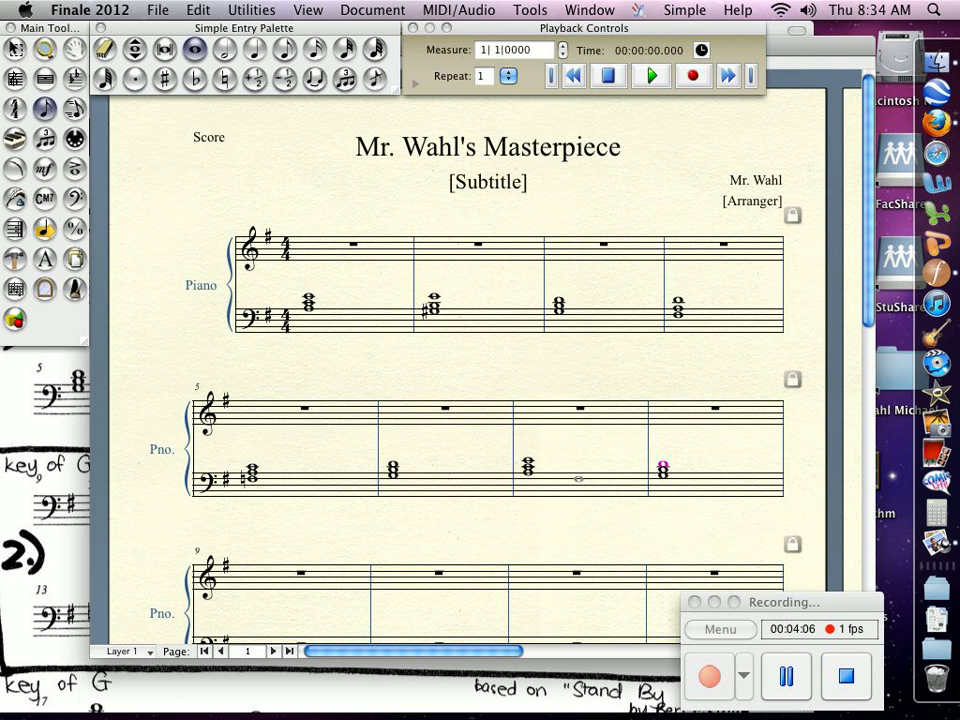
Play back the score and stop playback.
{"action": "left_click", "coordinate": [652, 76]}
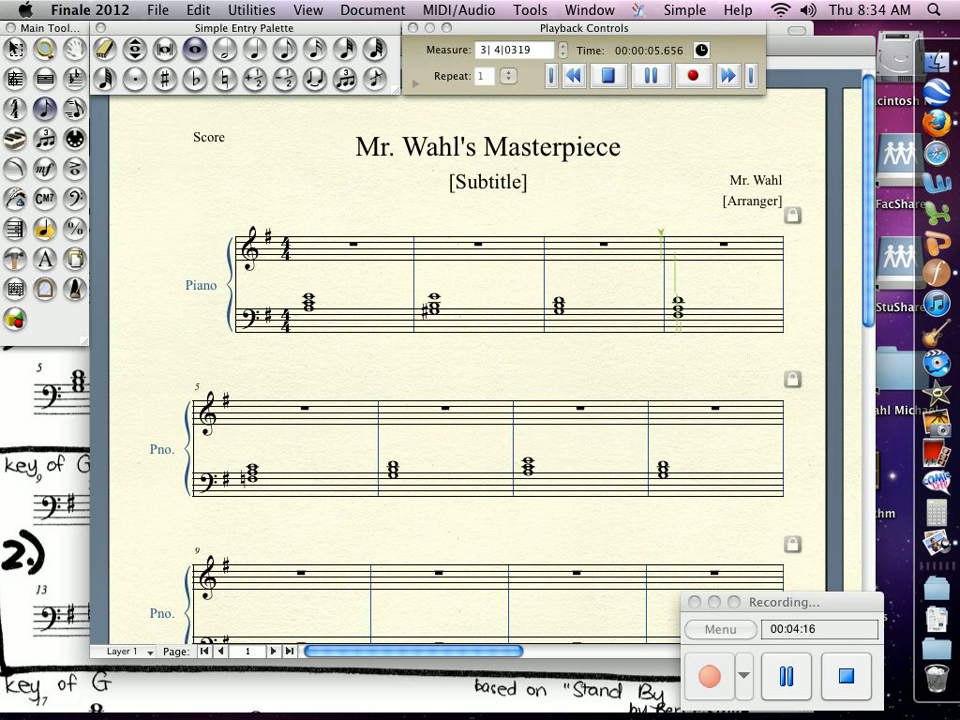
{"action": "key", "text": "space"}
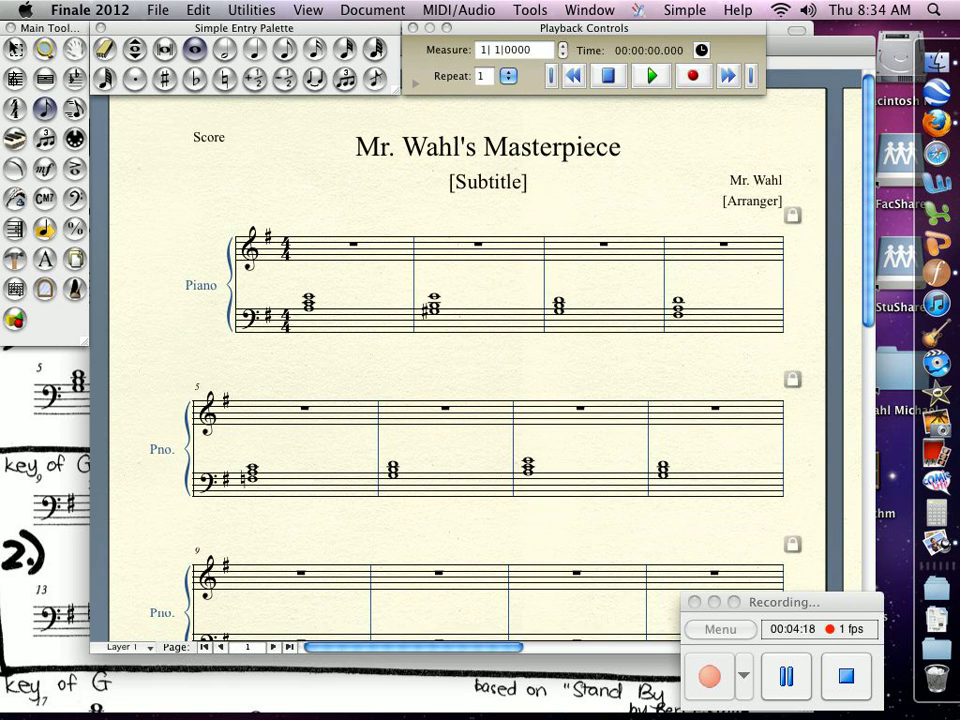
Zoom out and copy the bass-staff chords of measures 1–4 into the bass staff of measures 9–12.
{"action": "left_click_drag", "start_coordinate": [820, 46], "coordinate": [794, 31]}
{"action": "left_click_drag", "start_coordinate": [800, 602], "coordinate": [903, 514]}
{"action": "left_click", "coordinate": [640, 350]}
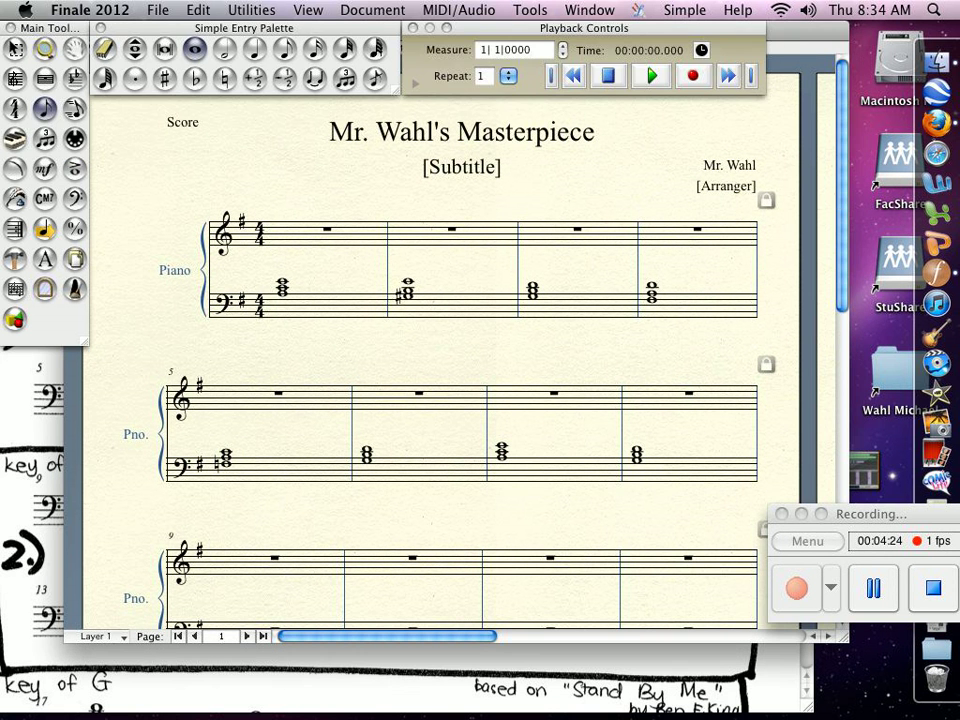
{"action": "scroll", "coordinate": [460, 400], "scroll_direction": "down", "scroll_amount": 2}
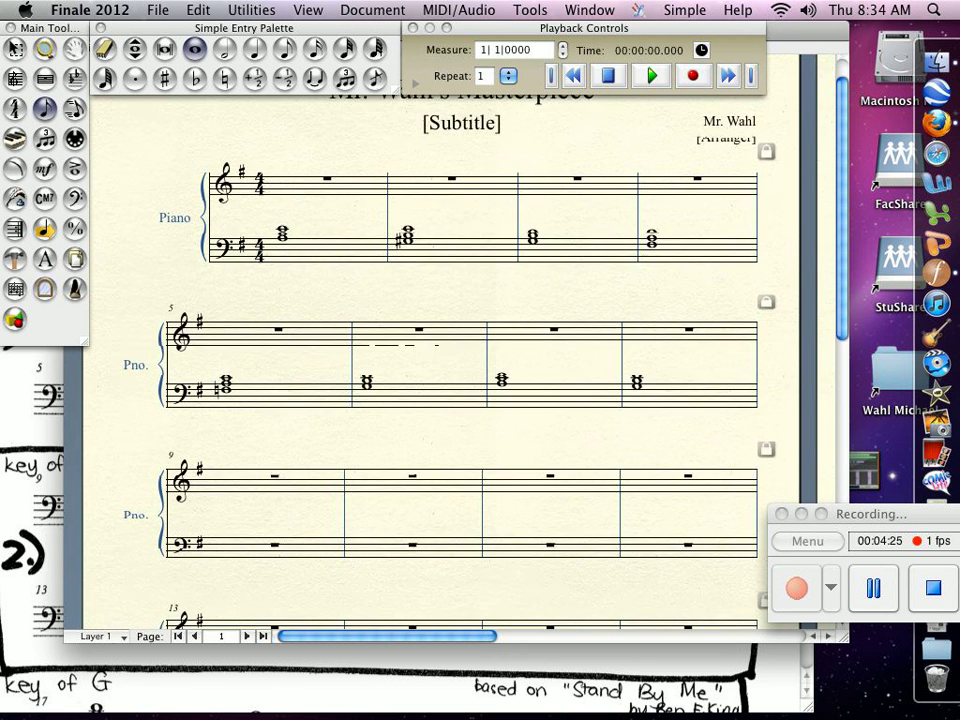
{"action": "scroll", "coordinate": [460, 400], "scroll_direction": "down", "scroll_amount": 2}
{"action": "scroll", "coordinate": [460, 400], "scroll_direction": "down", "scroll_amount": 1}
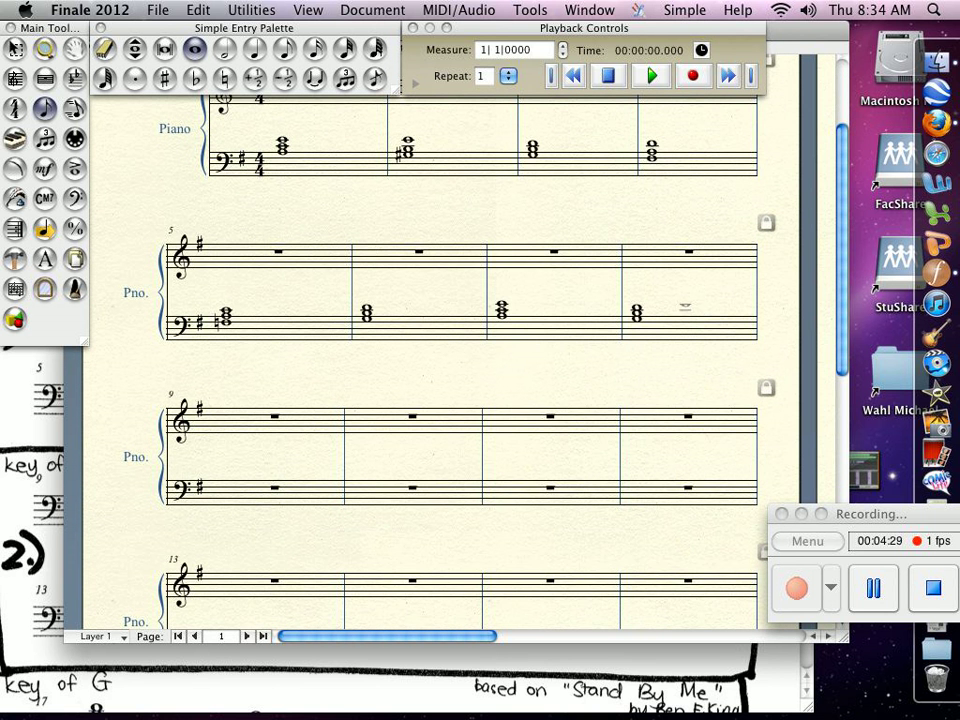
{"action": "scroll", "coordinate": [460, 400], "scroll_direction": "down", "scroll_amount": 1}
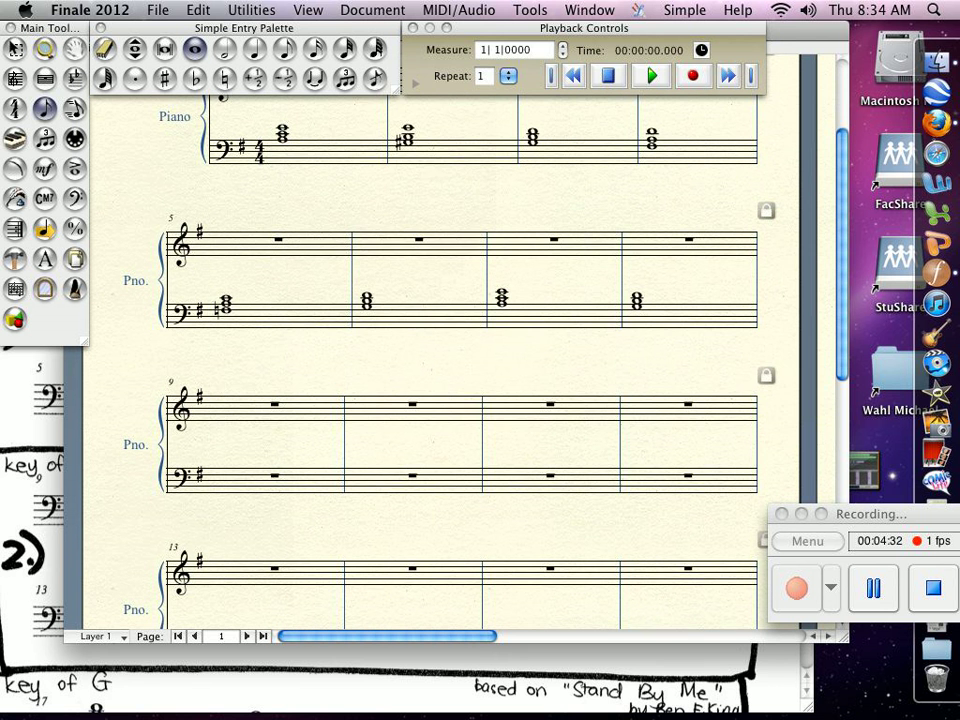
{"action": "left_click", "coordinate": [307, 10]}
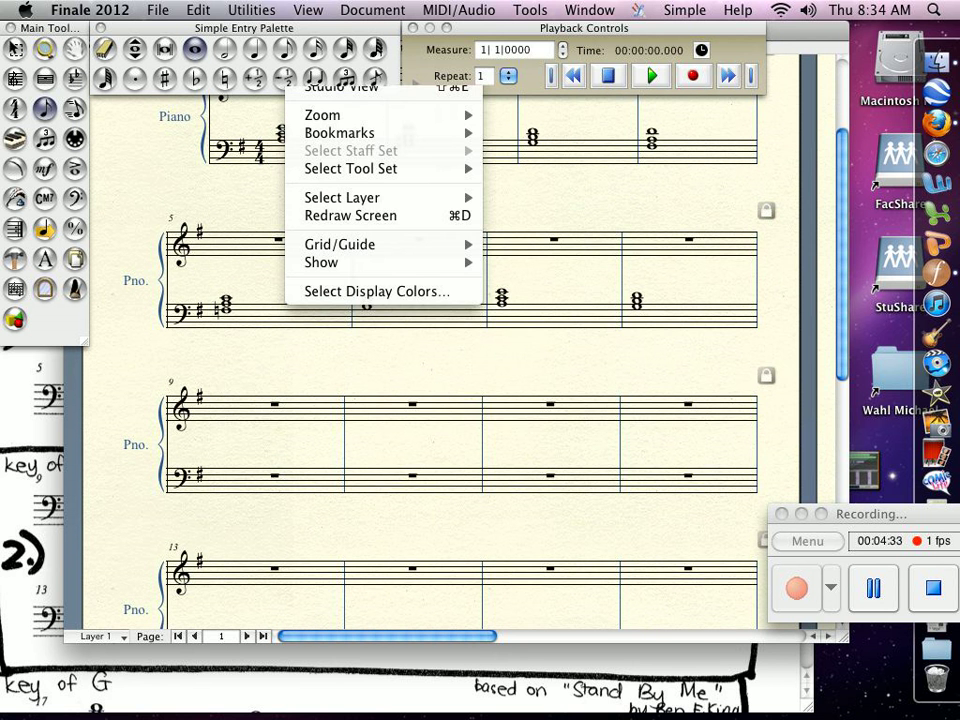
{"action": "mouse_move", "coordinate": [330, 115]}
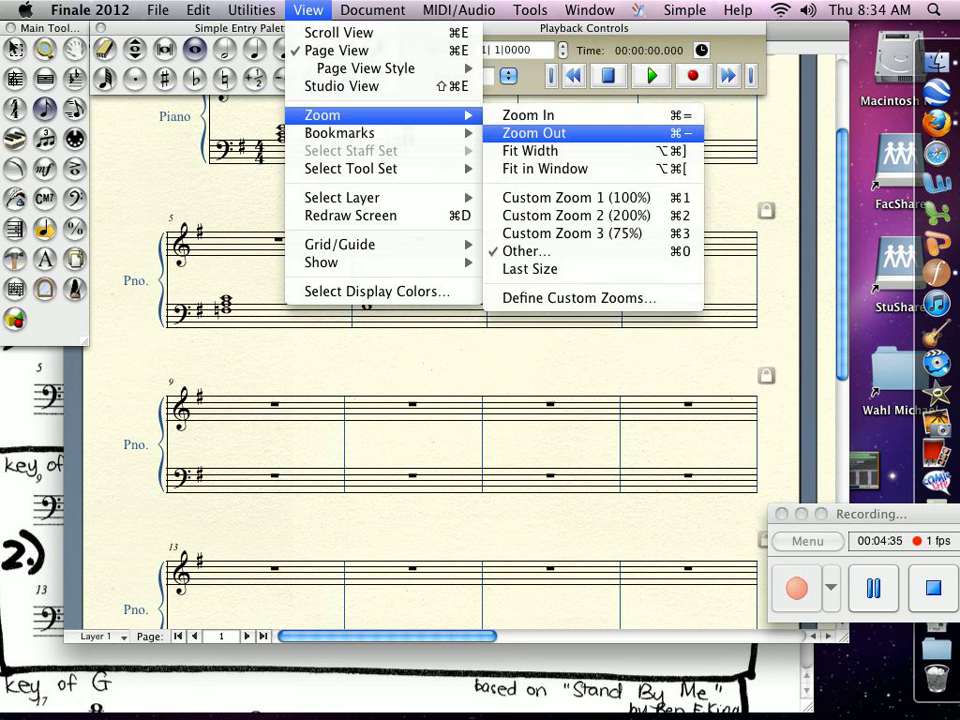
{"action": "left_click", "coordinate": [535, 133]}
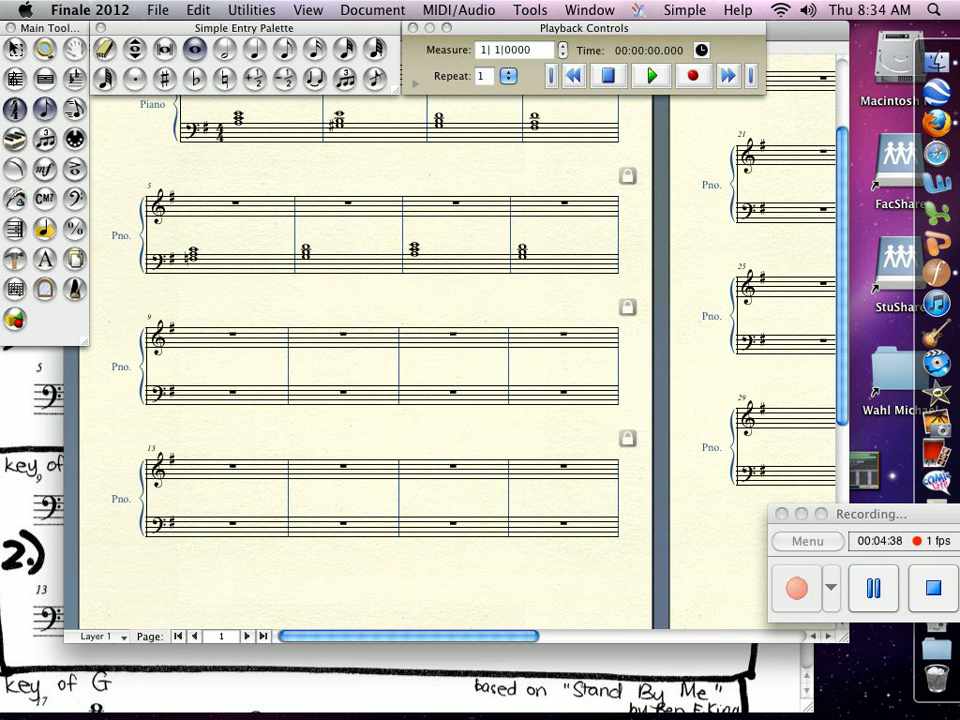
{"action": "key", "text": "Escape"}
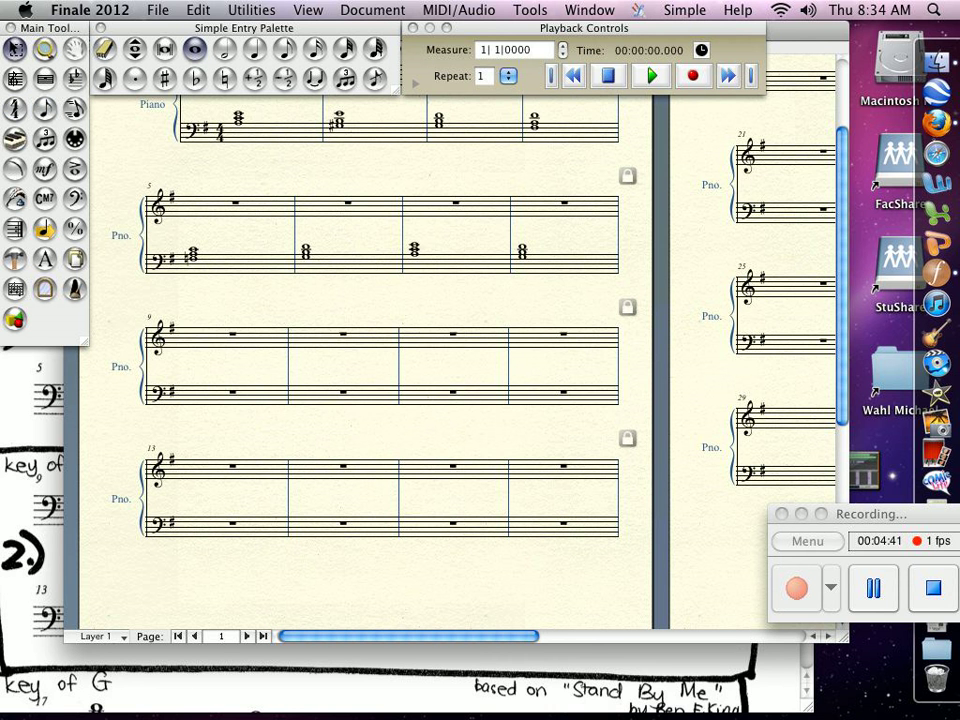
{"action": "left_click", "coordinate": [275, 132]}
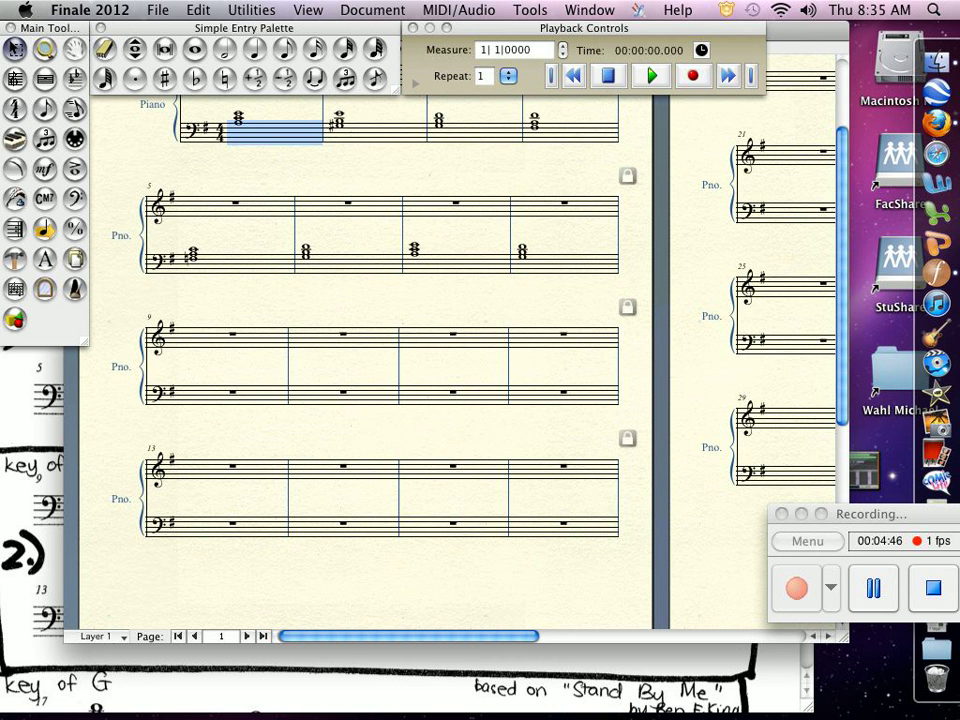
{"action": "key", "text": "shift+Right"}
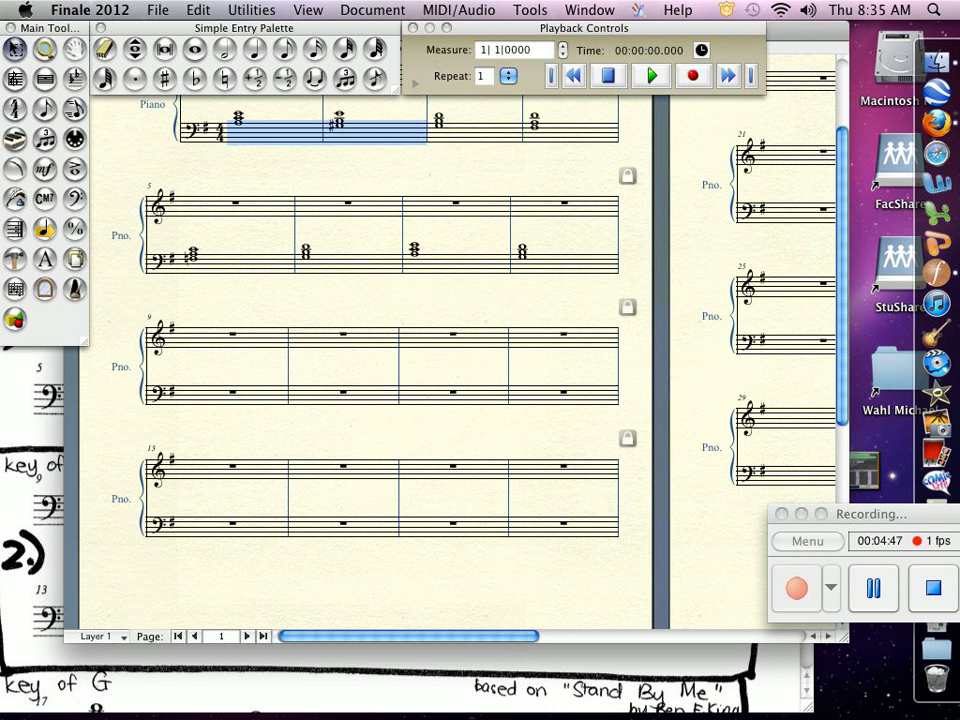
{"action": "key", "text": "shift+Right"}
{"action": "key", "text": "shift+Right"}
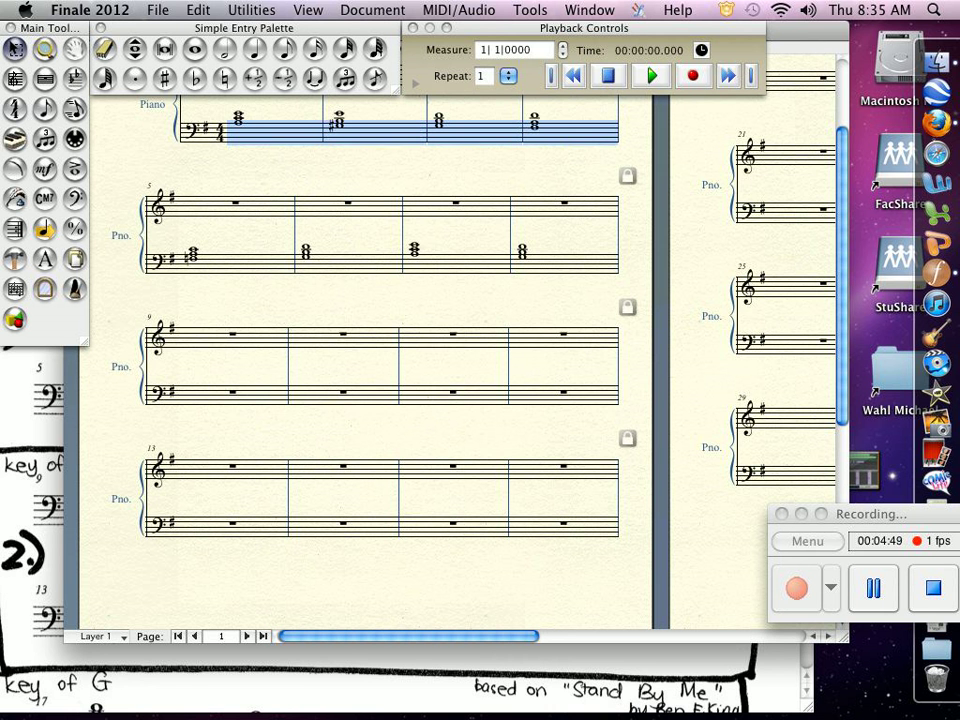
{"action": "left_click_drag", "start_coordinate": [254, 132], "coordinate": [217, 394]}
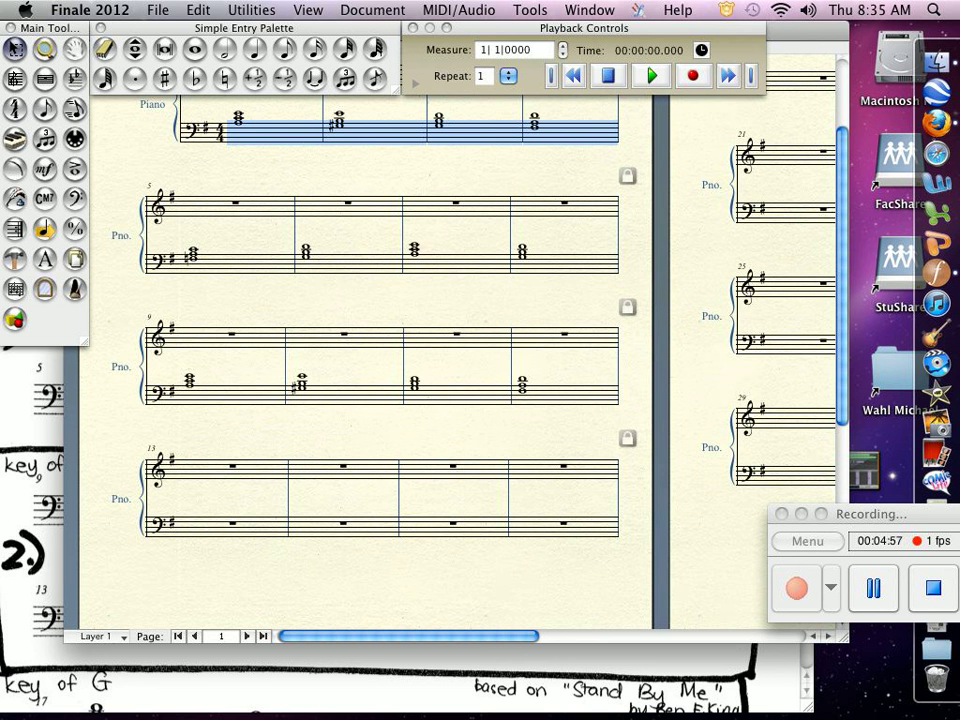
Copy the bass-staff chords of measures 5–8 into the bass staff of measures 13–16.
{"action": "left_click", "coordinate": [242, 263]}
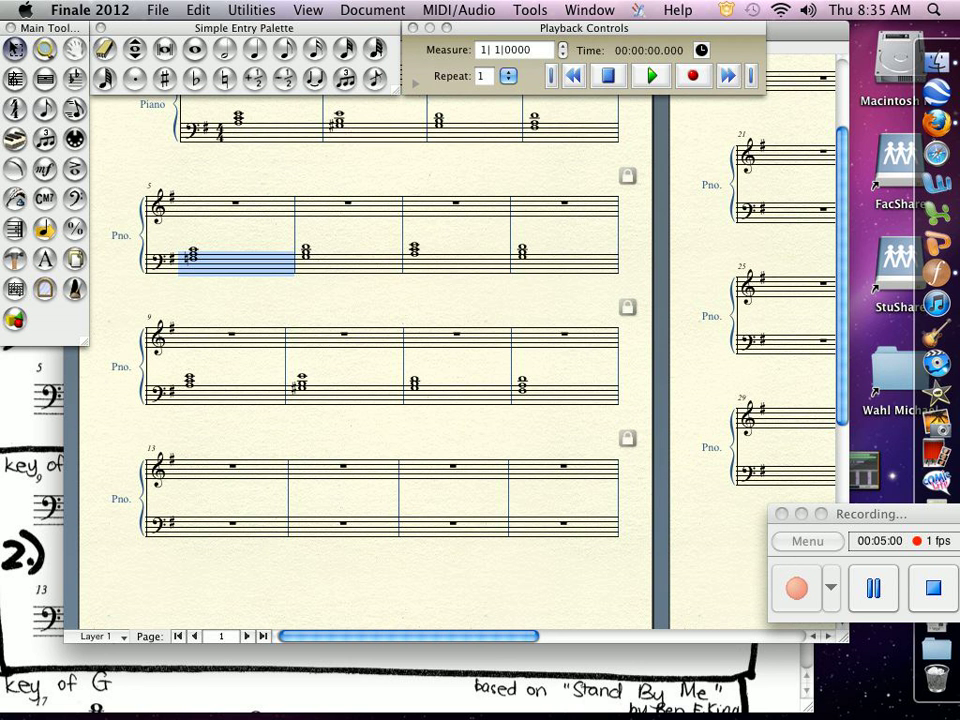
{"action": "left_click", "coordinate": [565, 263], "text": "shift"}
{"action": "left_click_drag", "start_coordinate": [565, 263], "coordinate": [570, 529]}
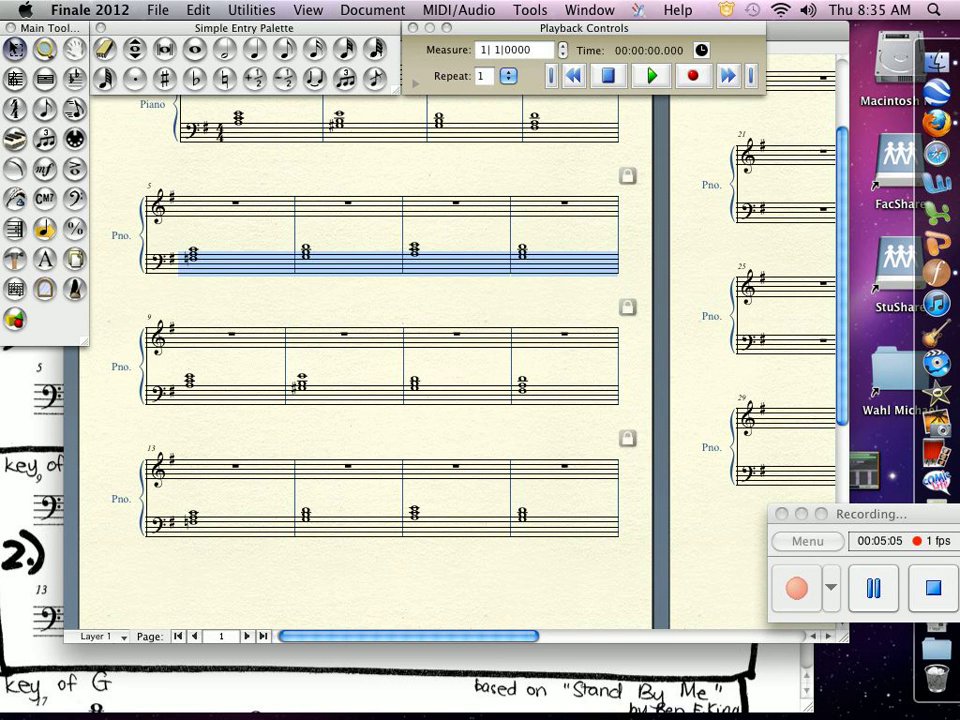
Rewind to the beginning, play back the whole score, and stop playback.
{"action": "scroll", "coordinate": [400, 365], "scroll_direction": "up", "scroll_amount": 5}
{"action": "left_click_drag", "start_coordinate": [871, 514], "coordinate": [767, 507]}
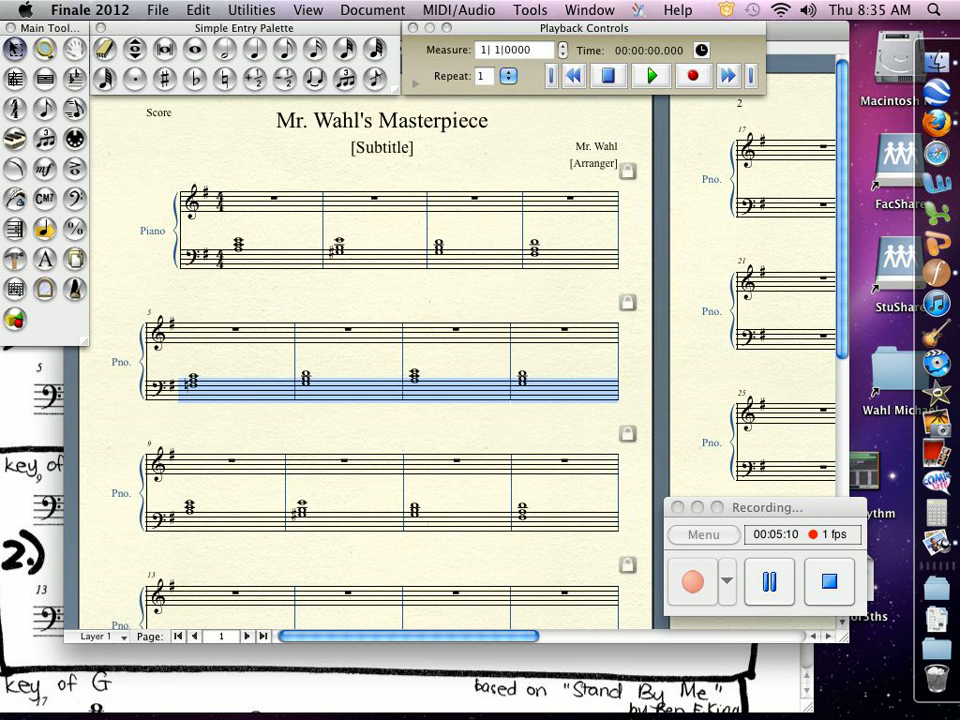
{"action": "left_click", "coordinate": [551, 76]}
{"action": "left_click", "coordinate": [652, 76]}
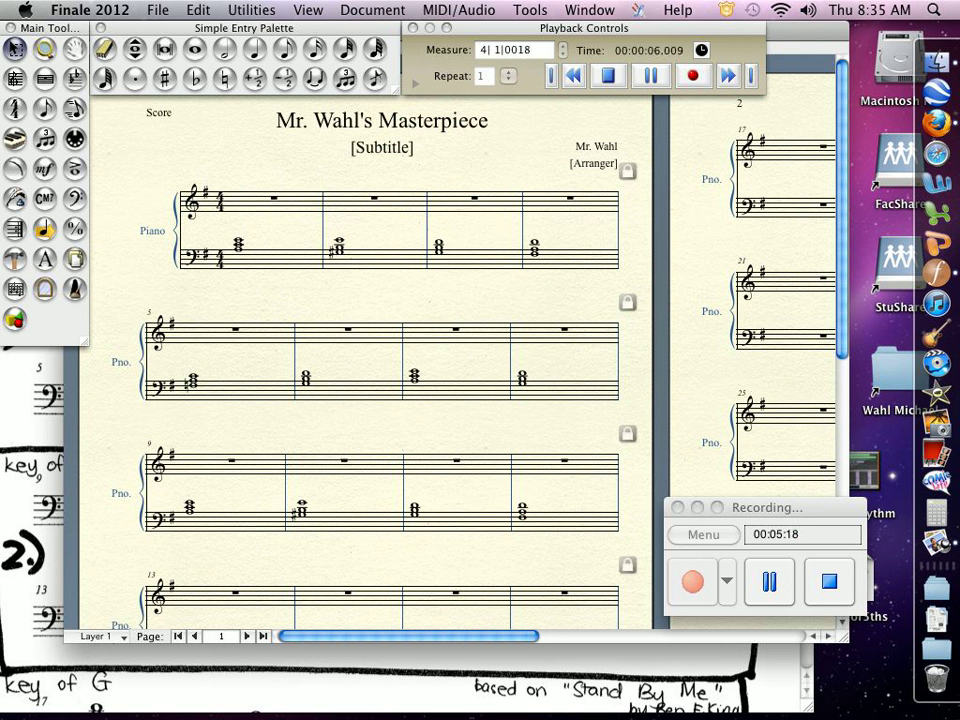
{"action": "key", "text": "space"}
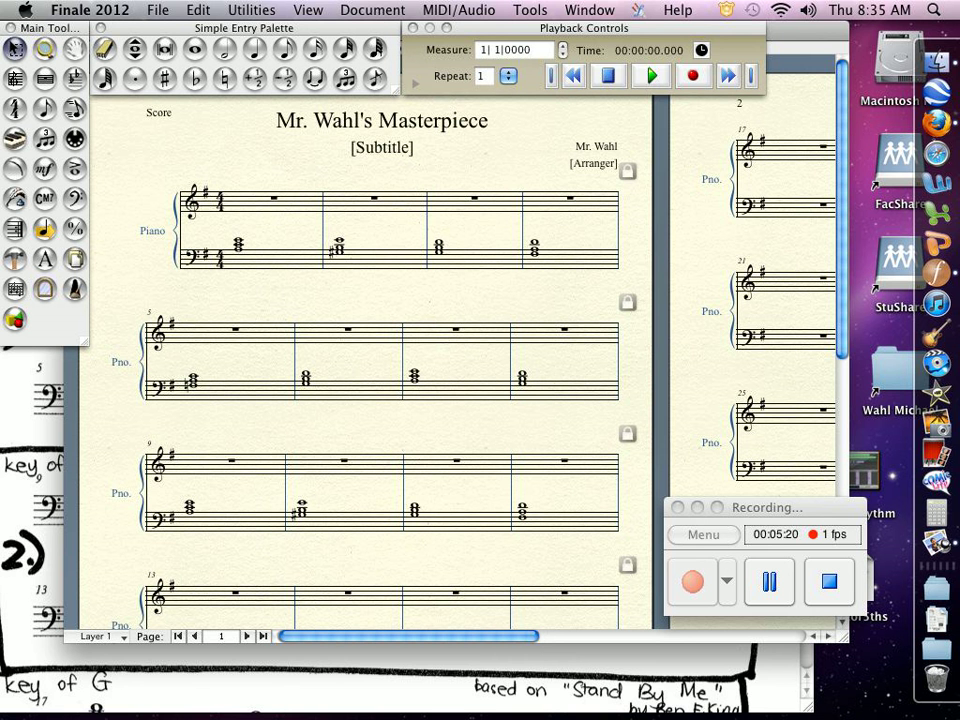
Open the Mixer and, through the Score Manager, set Staff 2's playback sound to Violins Arco under Section Strings.
{"action": "left_click", "coordinate": [589, 10]}
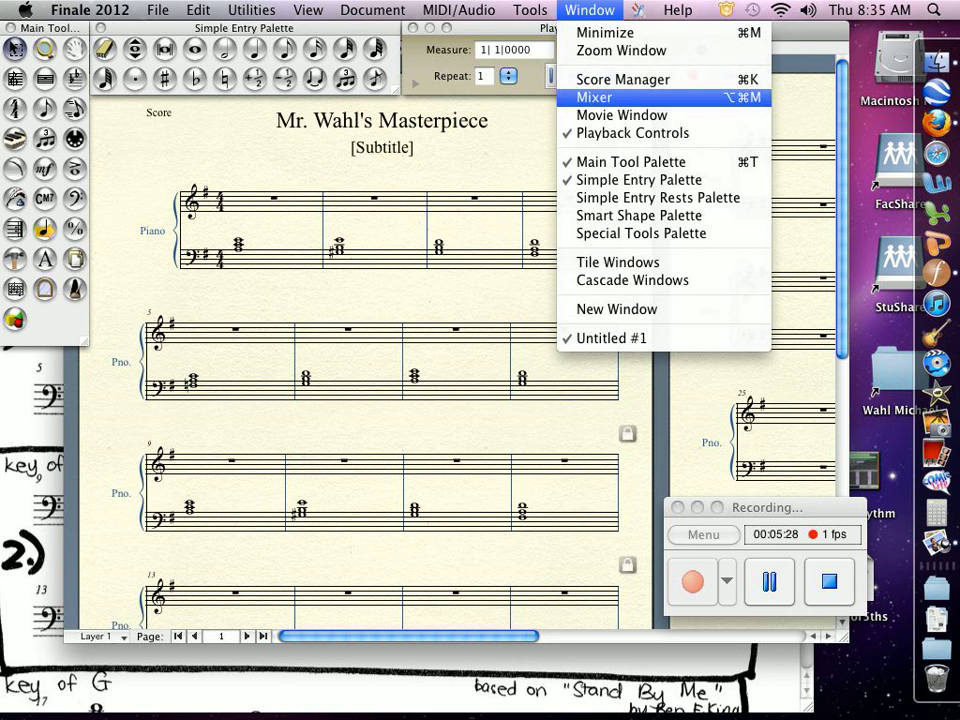
{"action": "left_click", "coordinate": [600, 97]}
{"action": "left_click_drag", "start_coordinate": [485, 381], "coordinate": [572, 352]}
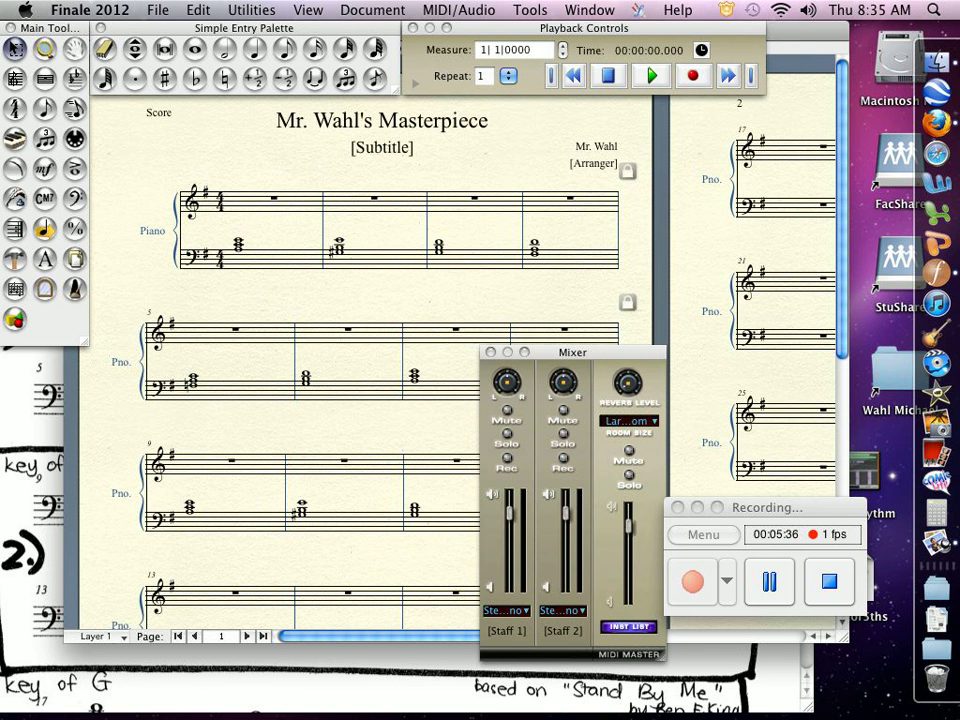
{"action": "left_click_drag", "start_coordinate": [573, 352], "coordinate": [667, 225]}
{"action": "left_click_drag", "start_coordinate": [575, 352], "coordinate": [685, 104]}
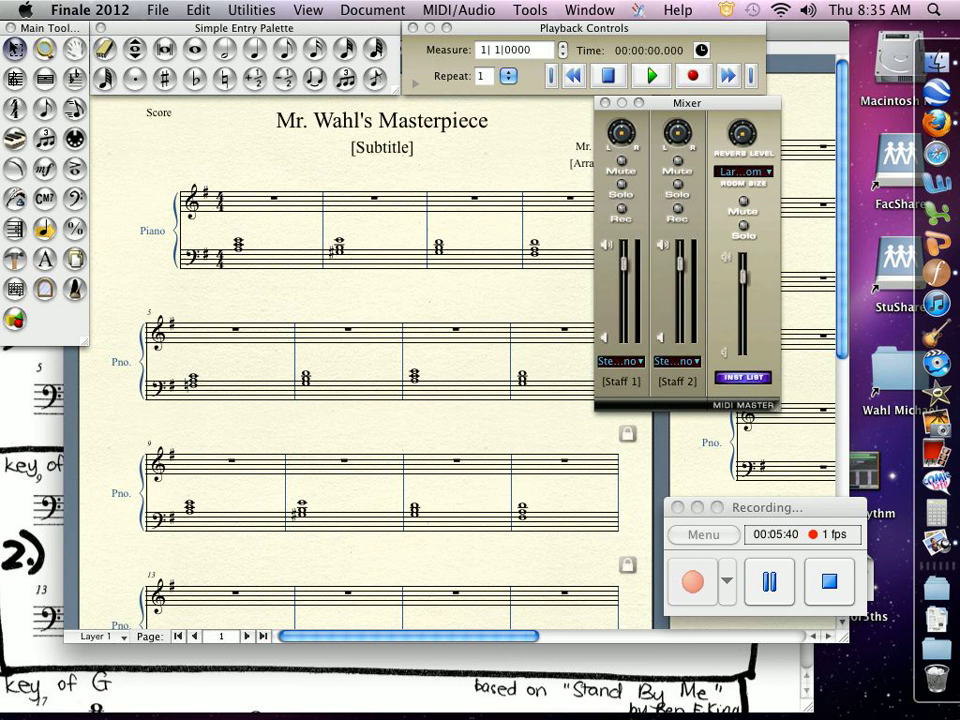
{"action": "left_click", "coordinate": [677, 362]}
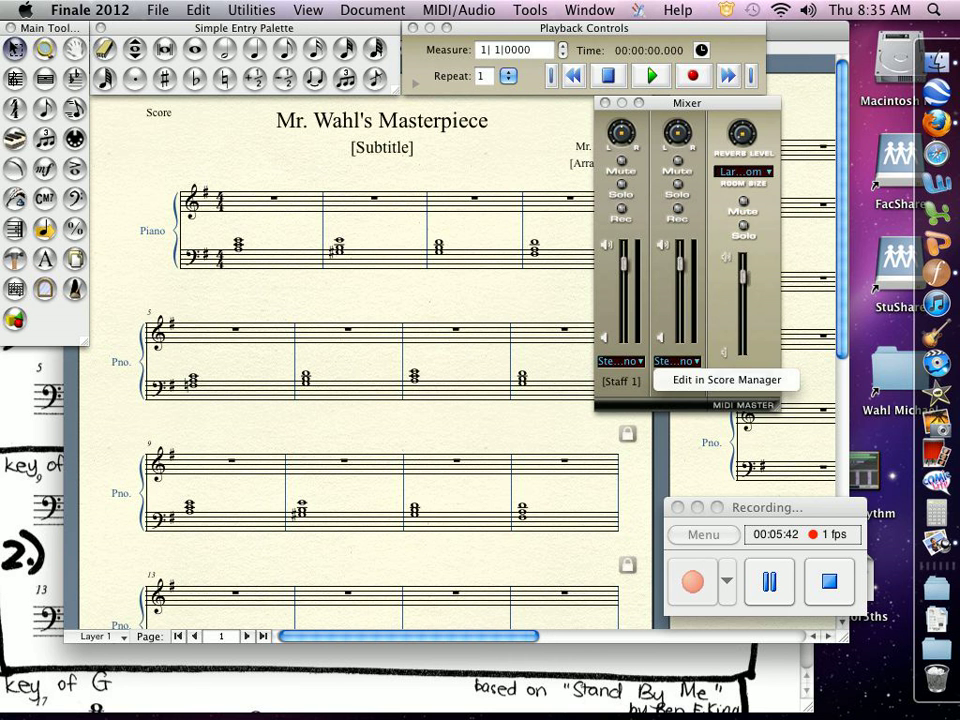
{"action": "left_click", "coordinate": [727, 380]}
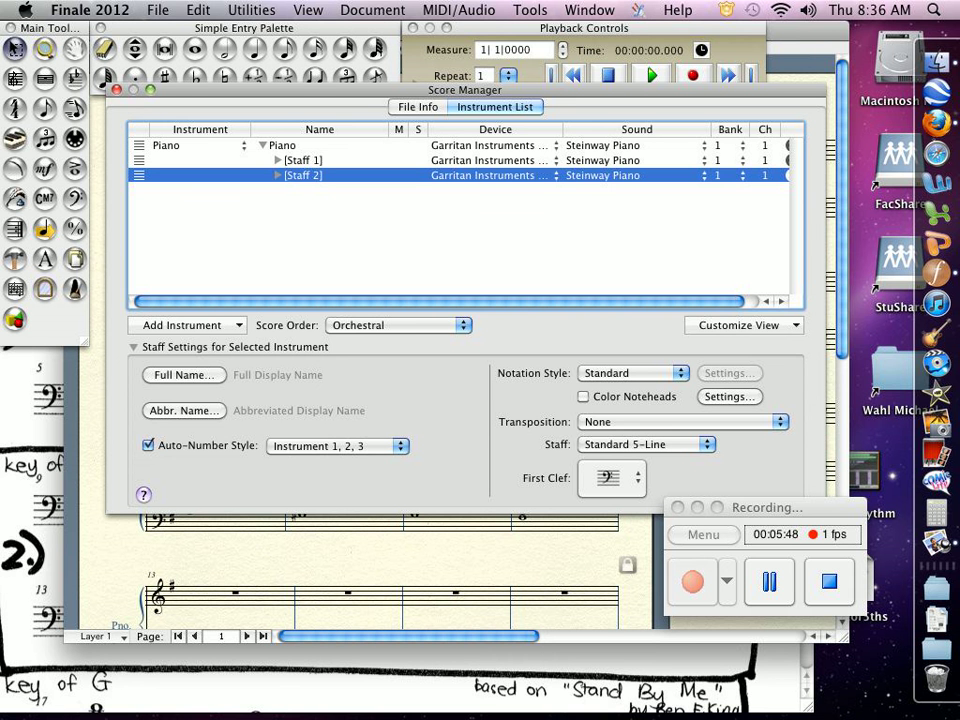
{"action": "left_click", "coordinate": [703, 175]}
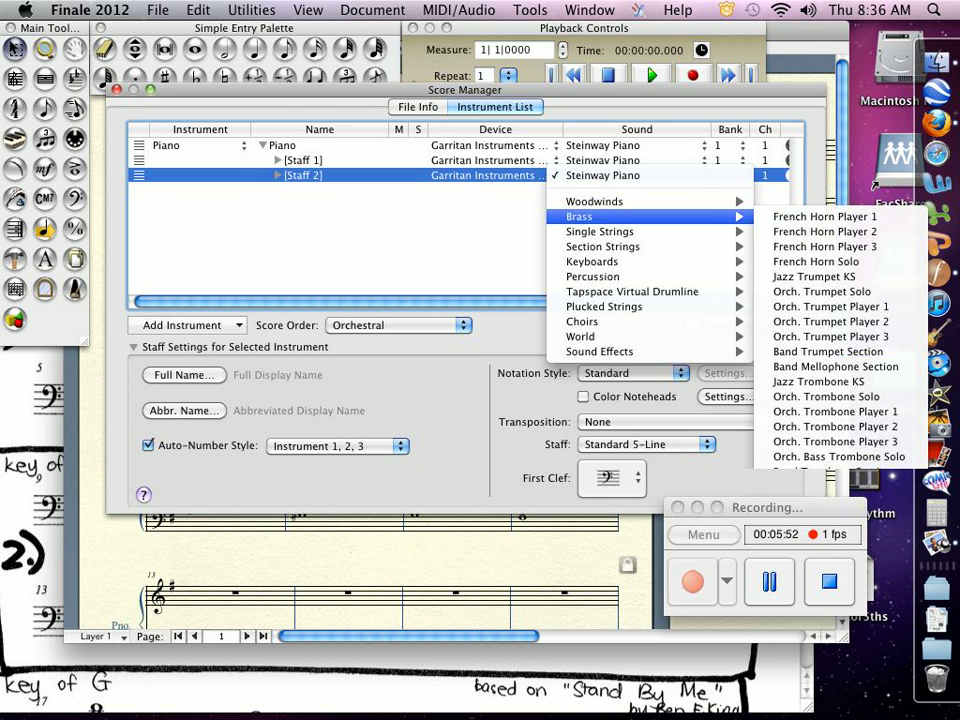
{"action": "mouse_move", "coordinate": [603, 246]}
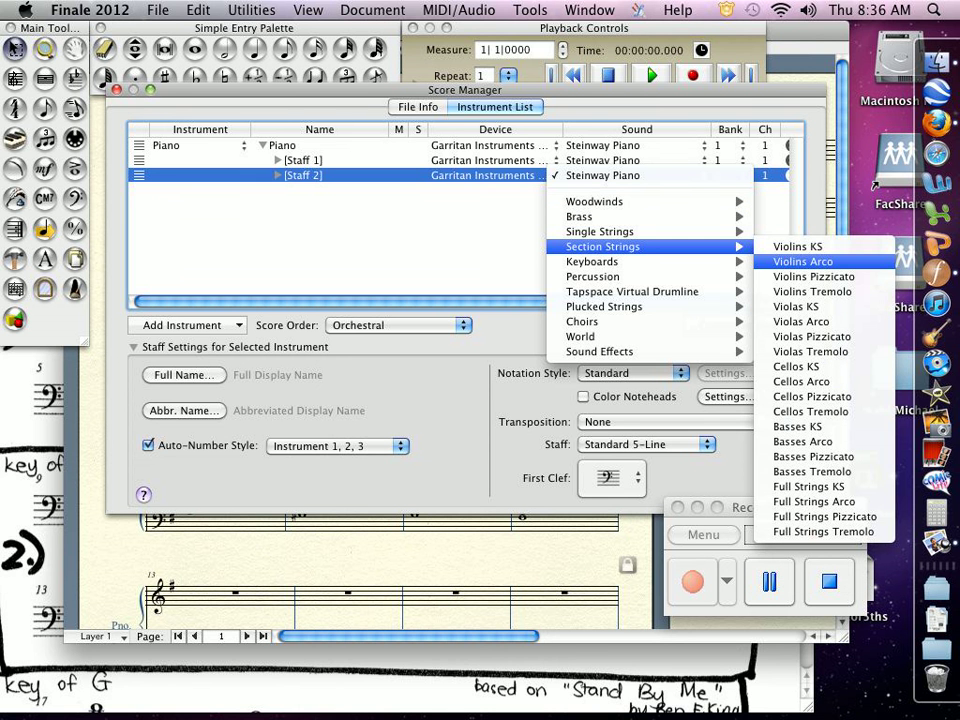
{"action": "left_click", "coordinate": [803, 261]}
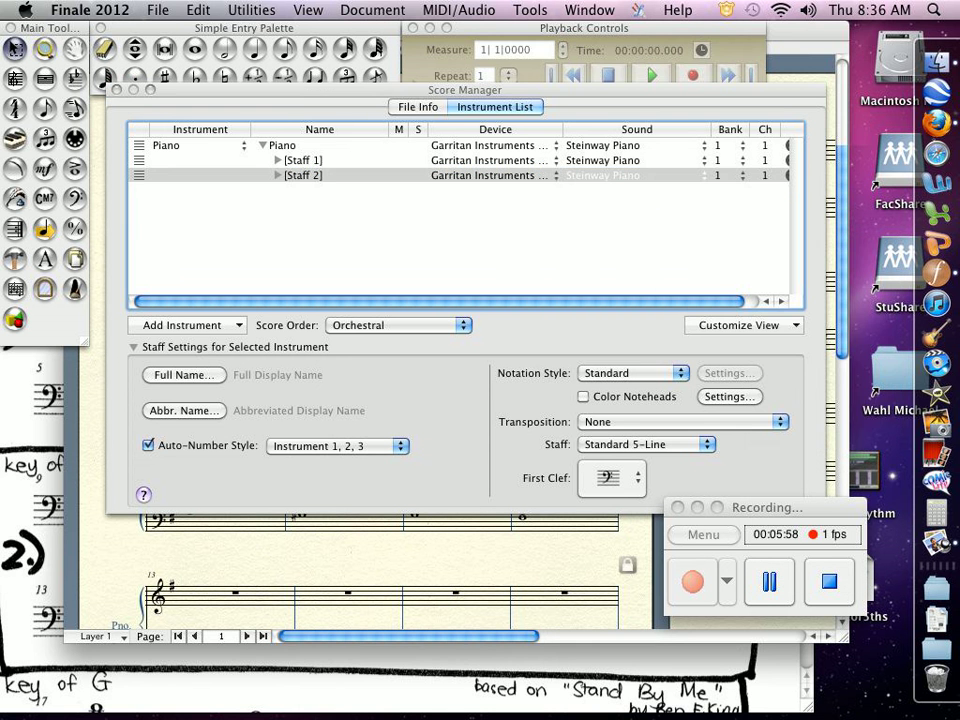
{"action": "left_click", "coordinate": [116, 90]}
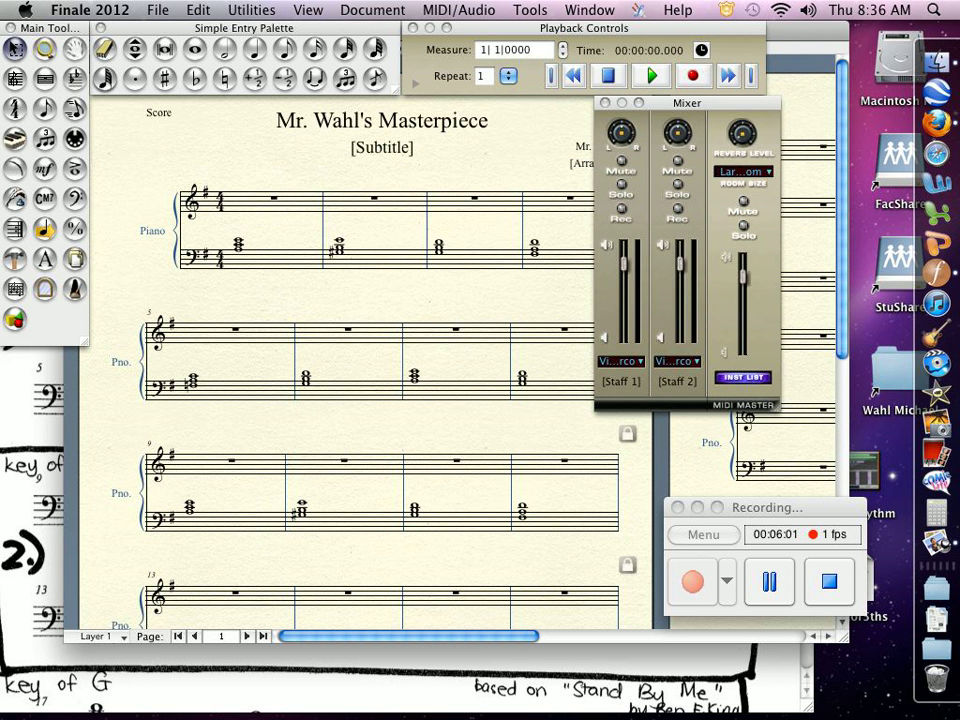
Play back the score and stop playback.
{"action": "key", "text": "space"}
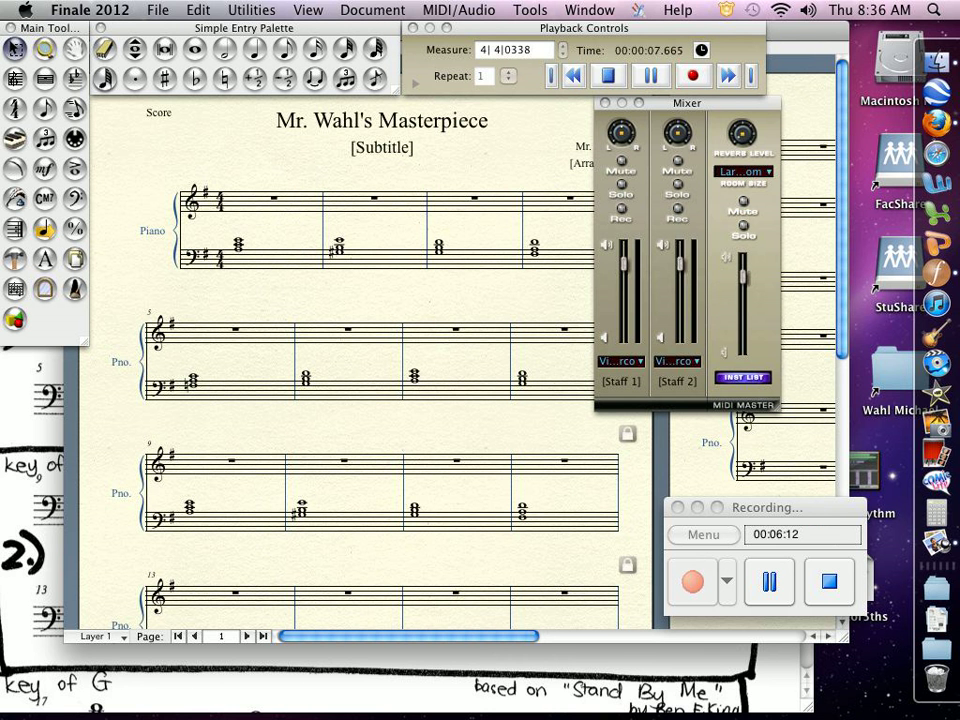
{"action": "key", "text": "space"}
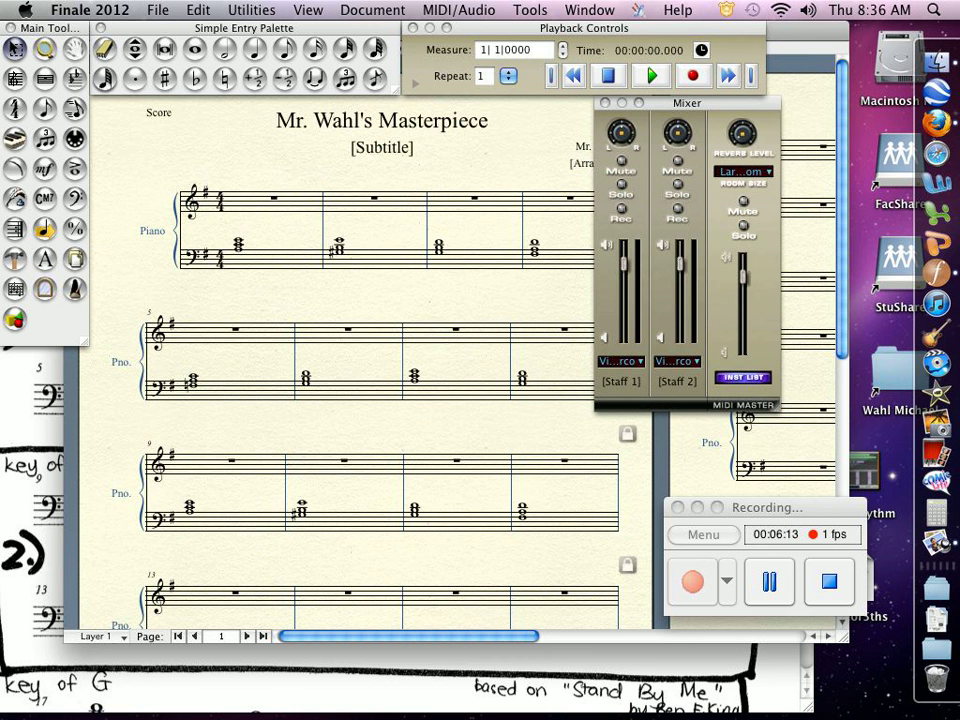
Save the score to the Desktop as a Finale Notation File named Wahl's Masterpiece.
{"action": "left_click", "coordinate": [158, 10]}
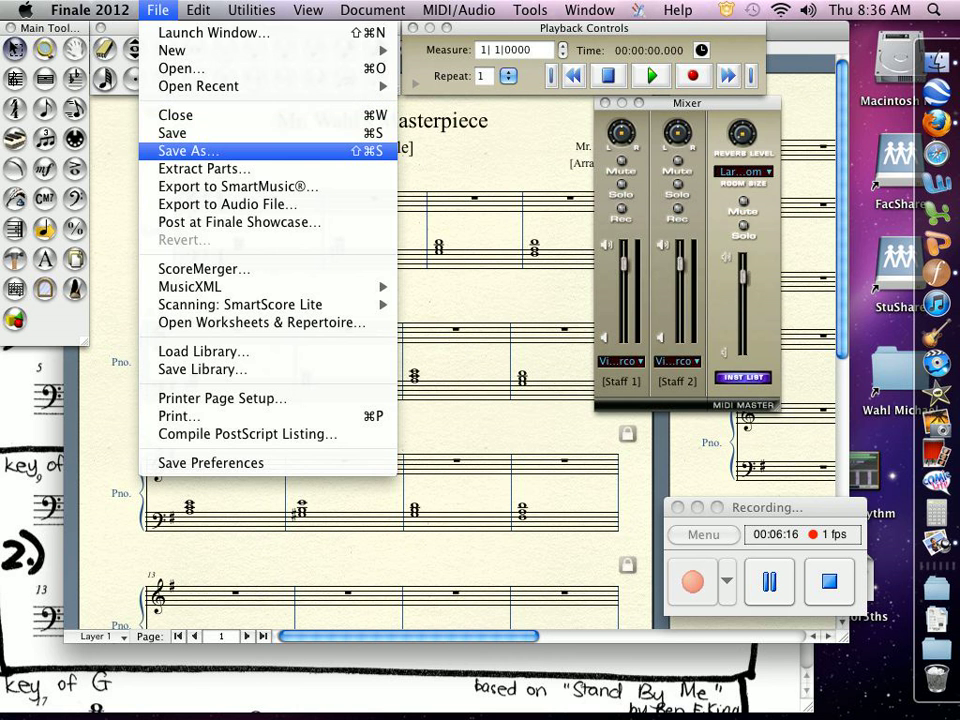
{"action": "left_click", "coordinate": [188, 150]}
{"action": "left_click", "coordinate": [455, 224]}
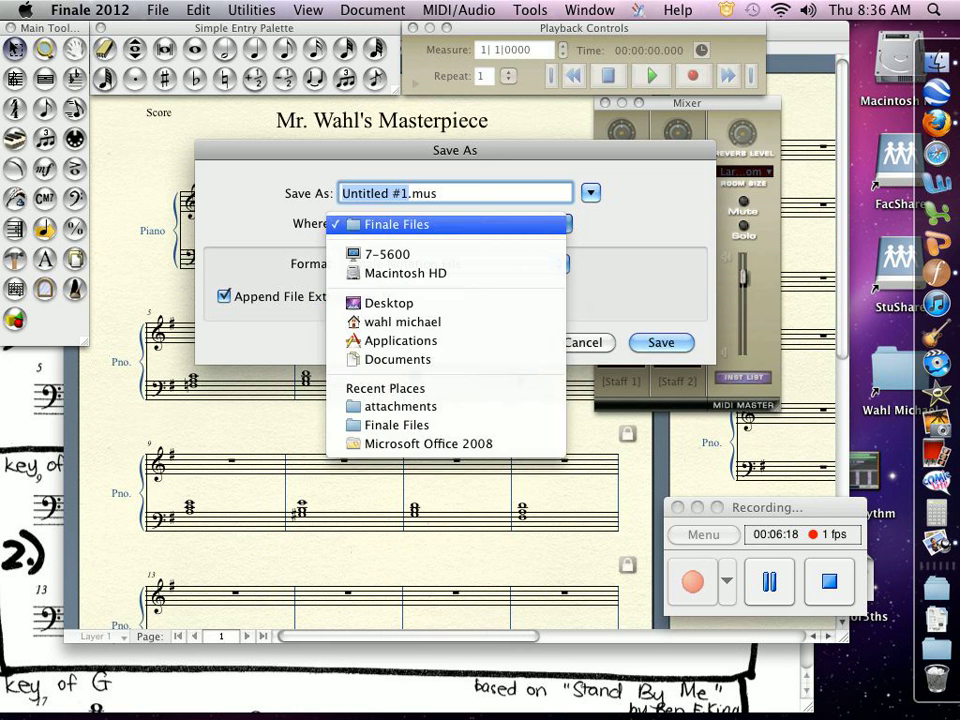
{"action": "left_click", "coordinate": [400, 303]}
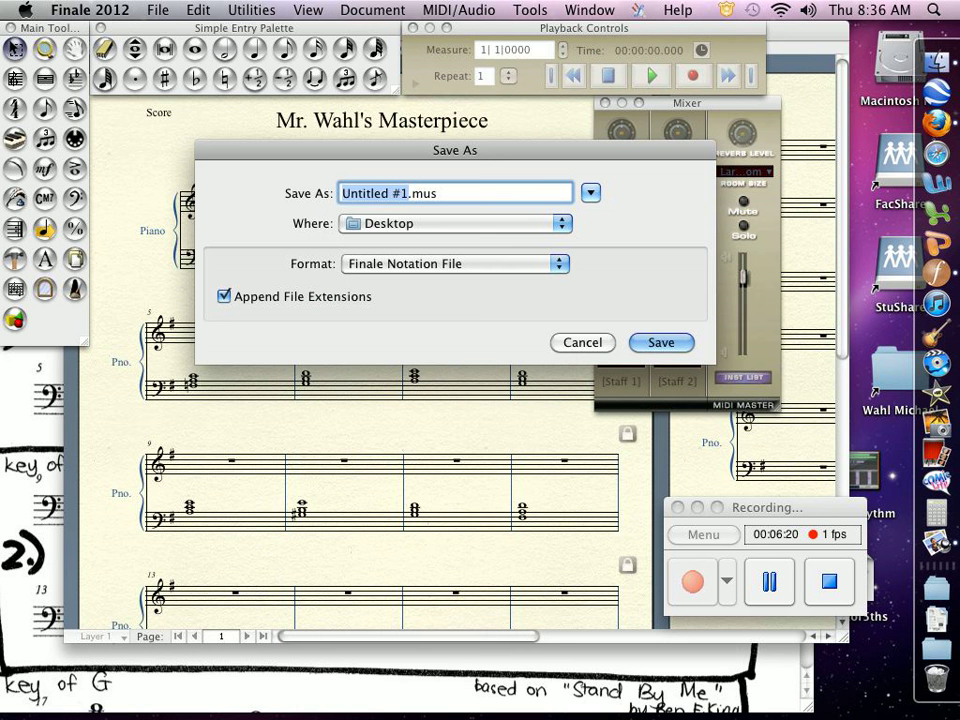
{"action": "type", "text": "Wahl'e"}
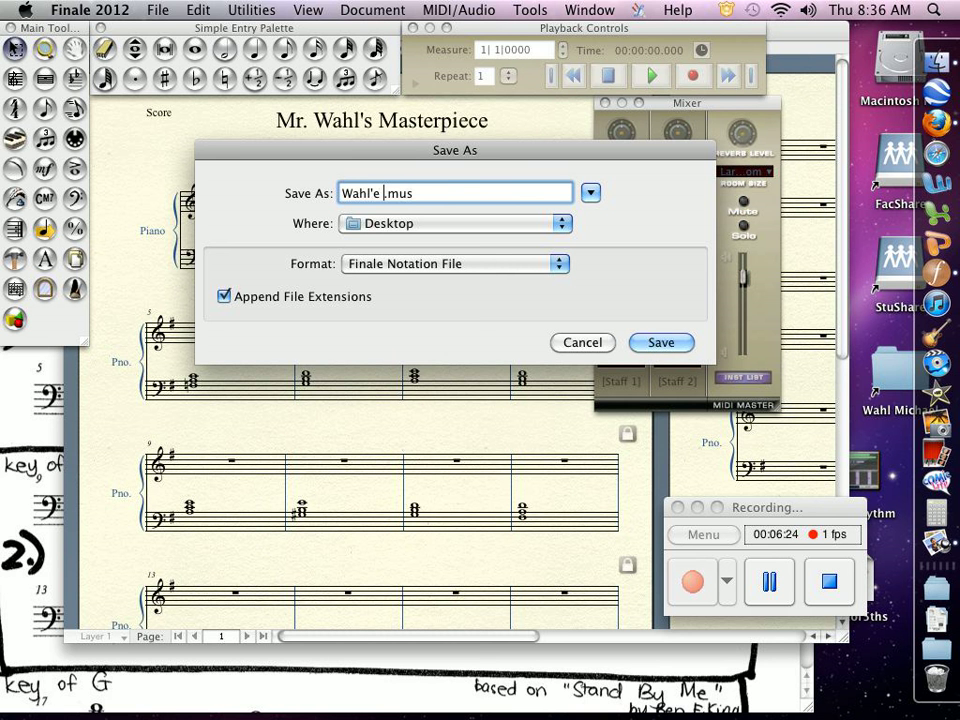
{"action": "key", "text": "BackSpace"}
{"action": "key", "text": "BackSpace"}
{"action": "type", "text": "s"}
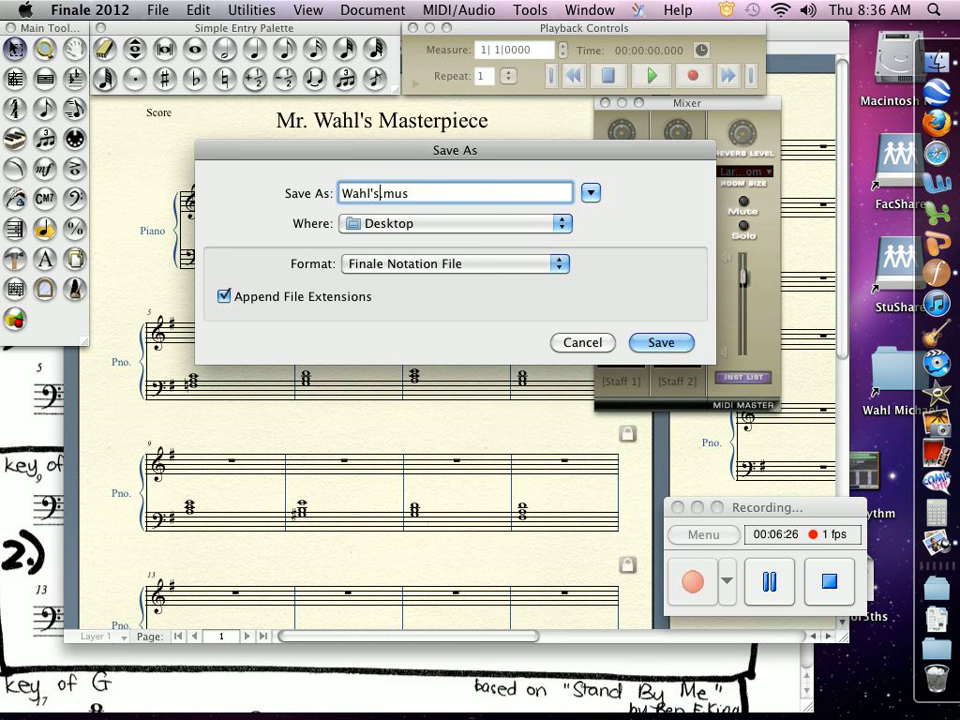
{"action": "type", "text": "Masterpiece"}
{"action": "key", "text": "Return"}
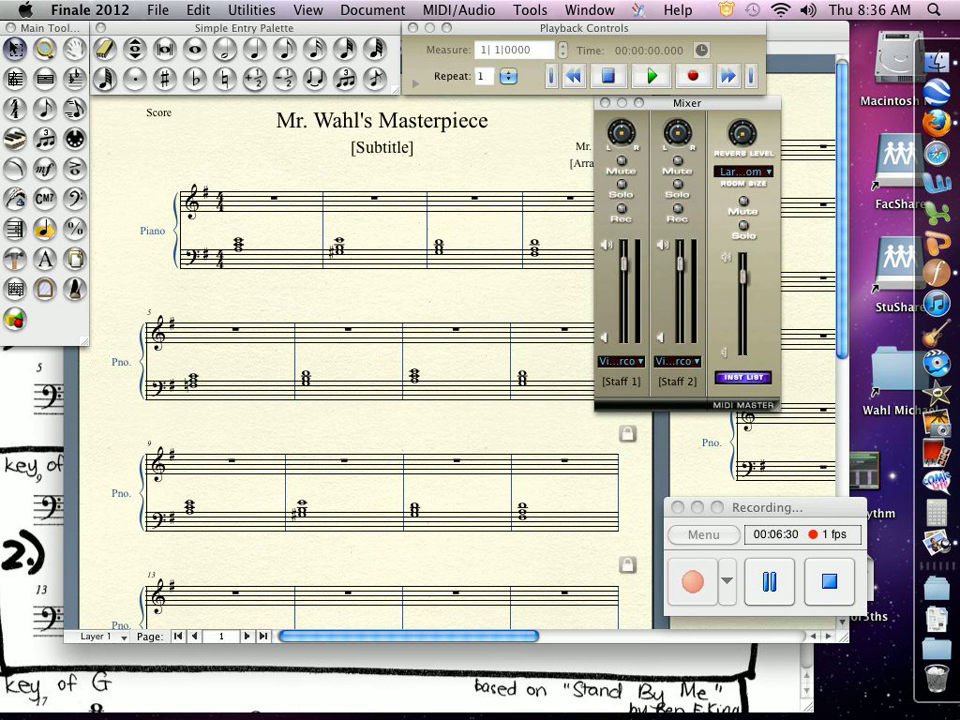